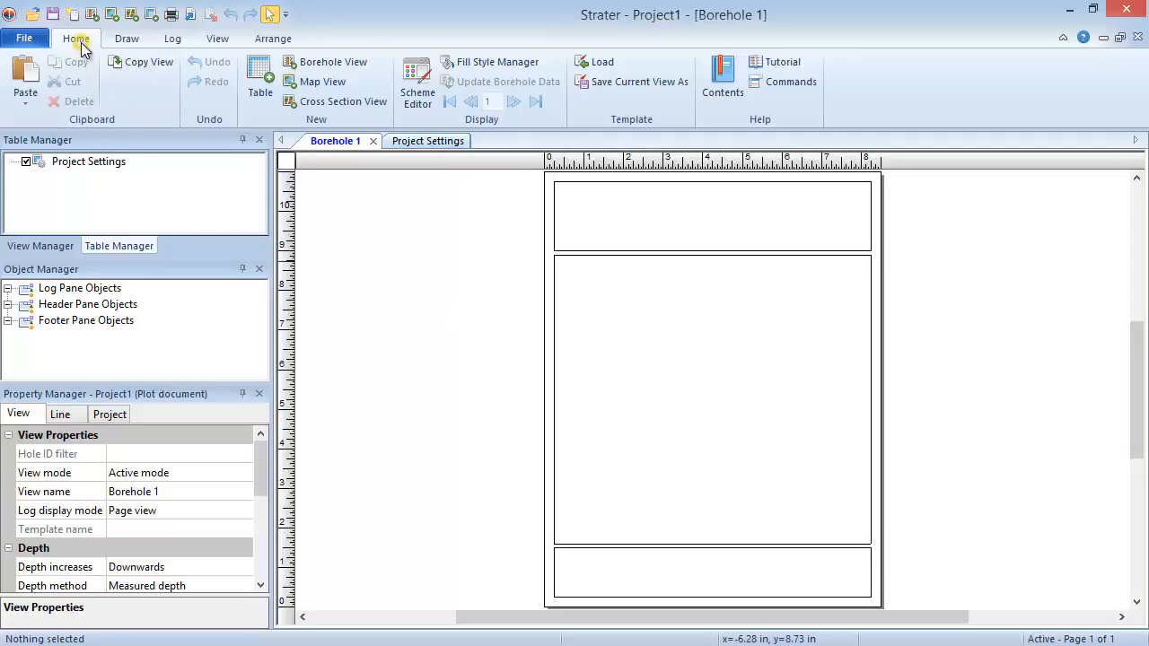
Create a new table named Depth with Depth Table as its base type
left_click(251, 97)
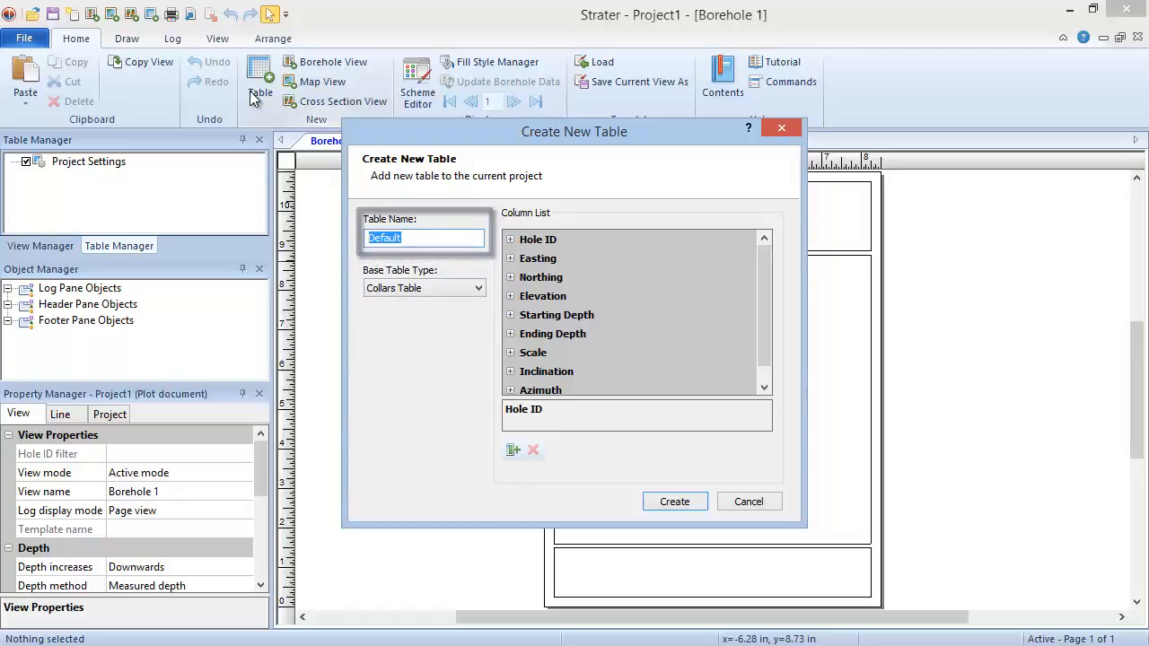
left_click(477, 288)
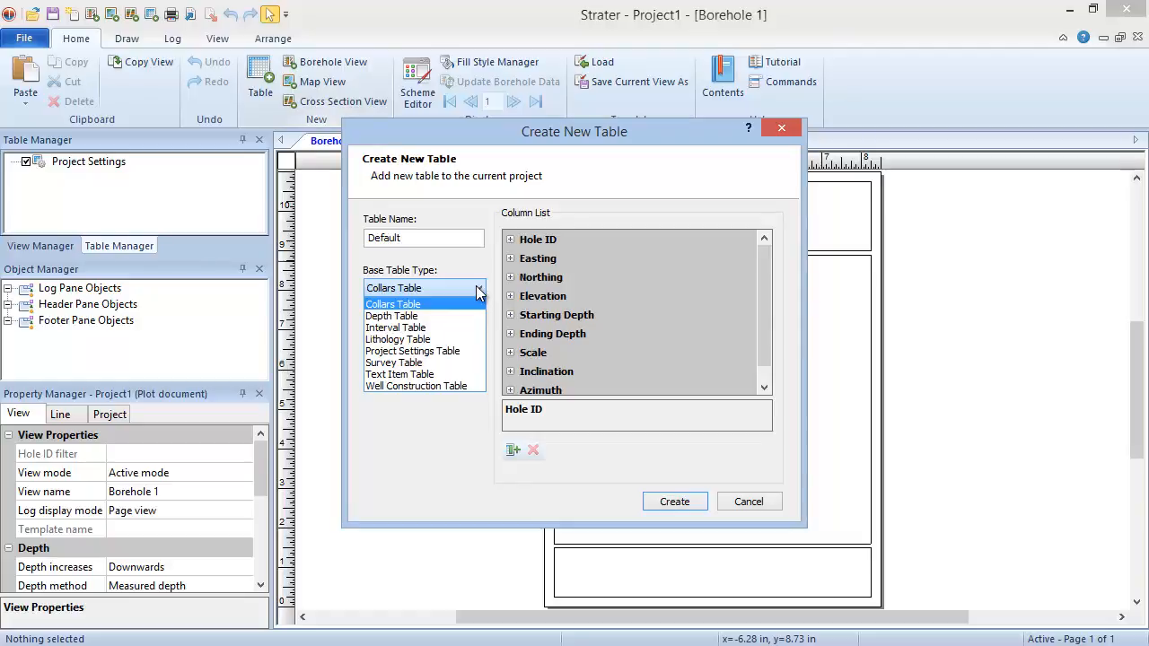
left_click(476, 316)
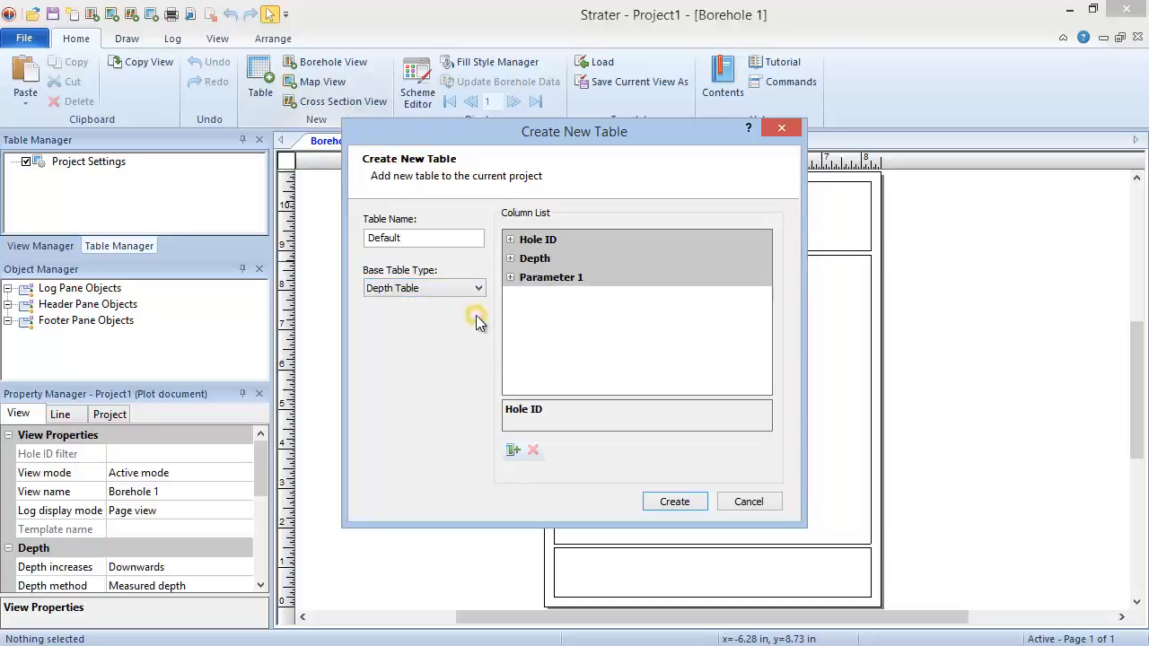
left_click(443, 238)
double_click(443, 240)
type("Depth")
left_click(653, 503)
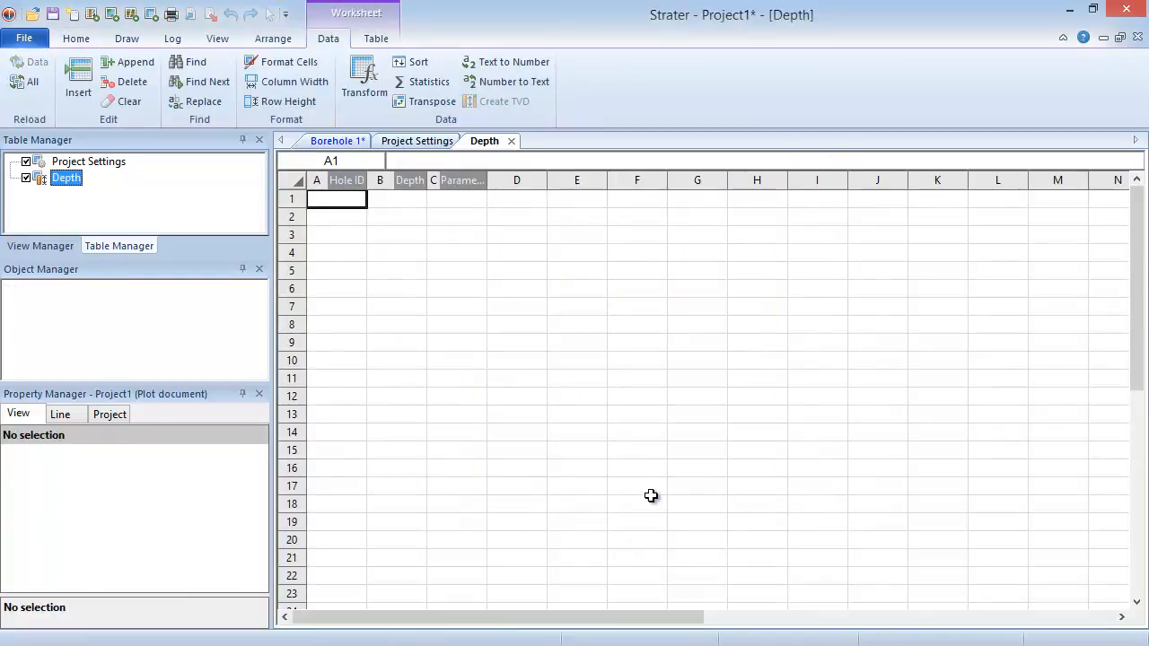
Fill the first row of the Depth table with hole ID DH-1, depth 0 and the pasted Parameter 1 value 10
type("DH-1")
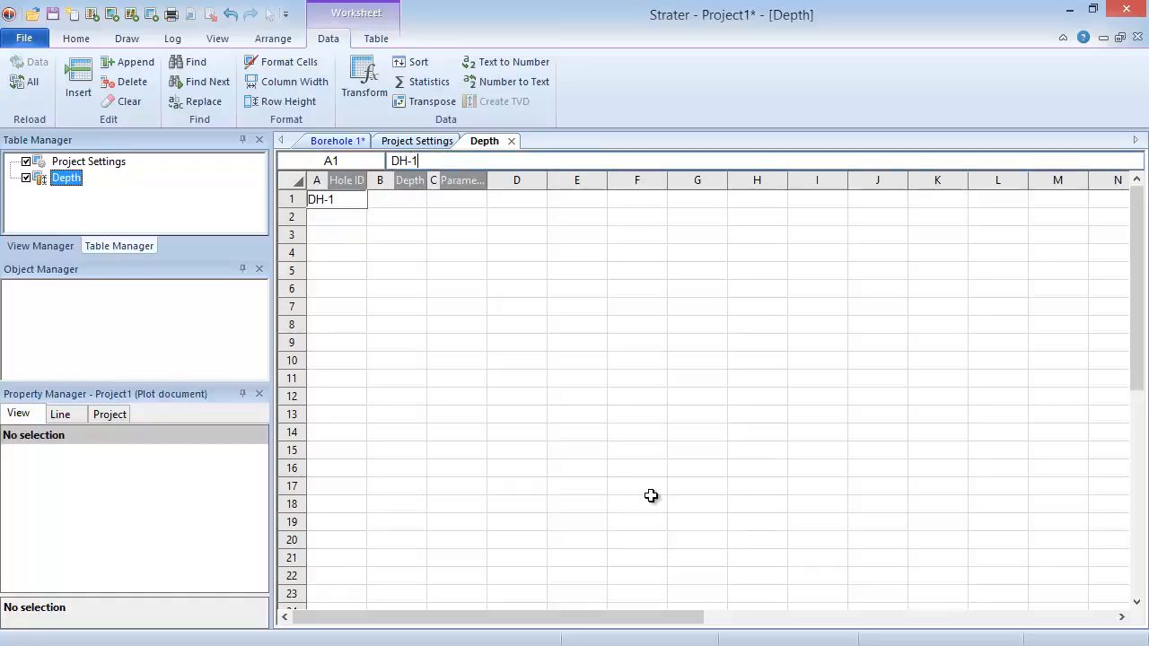
key("Tab")
type("0")
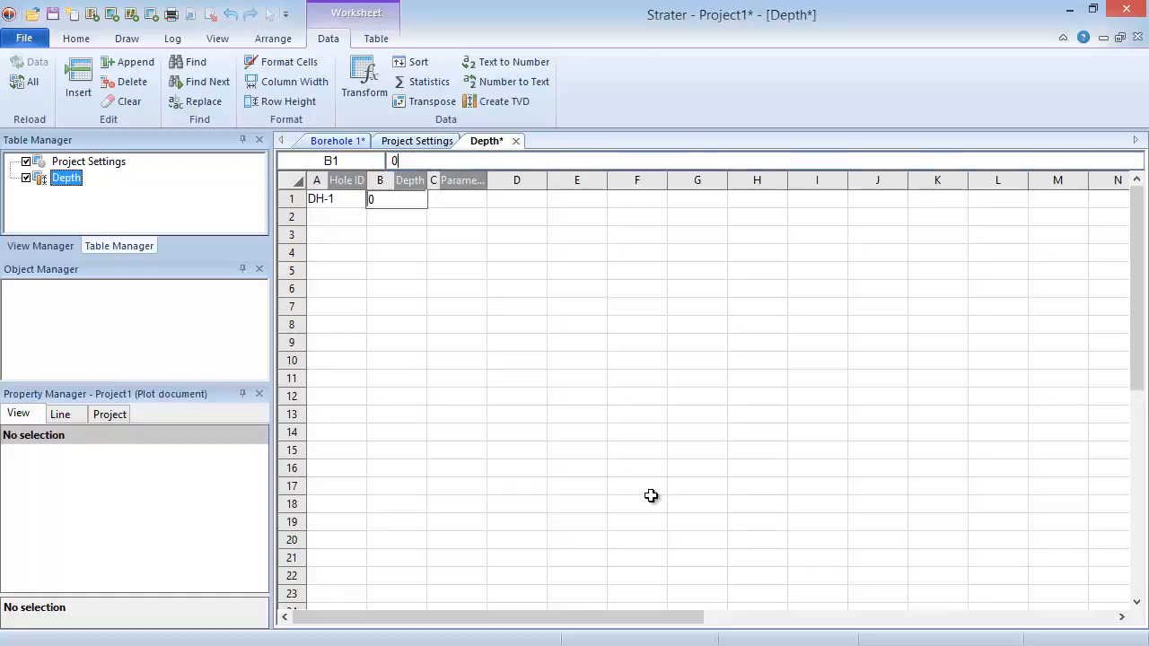
key("Tab")
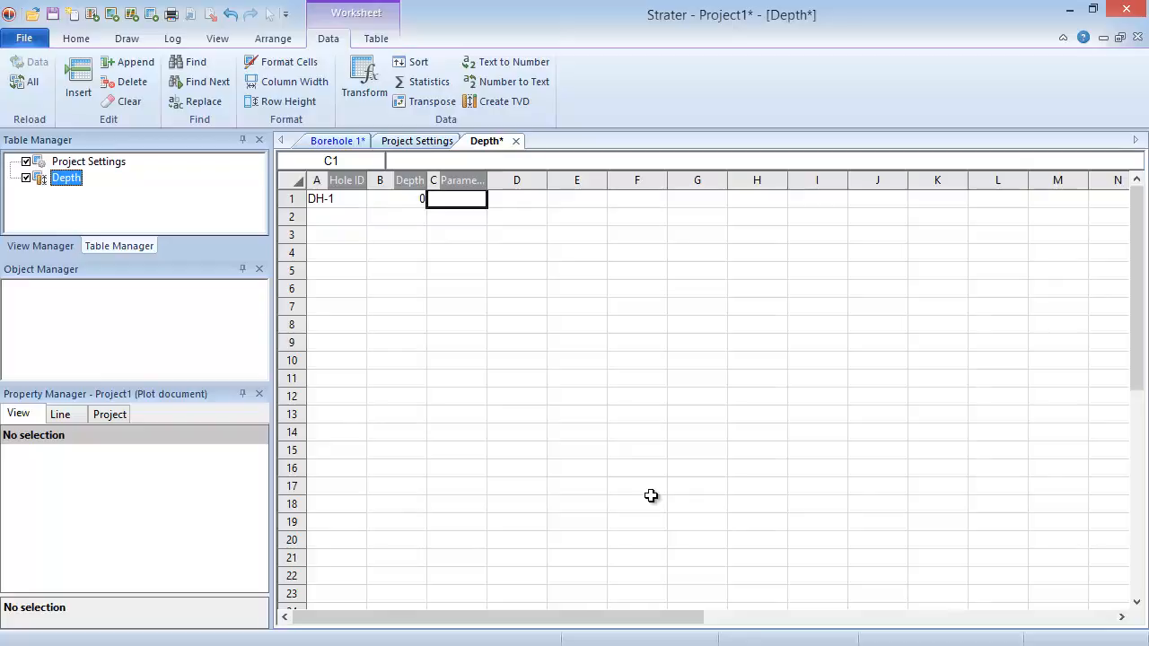
right_click(455, 206)
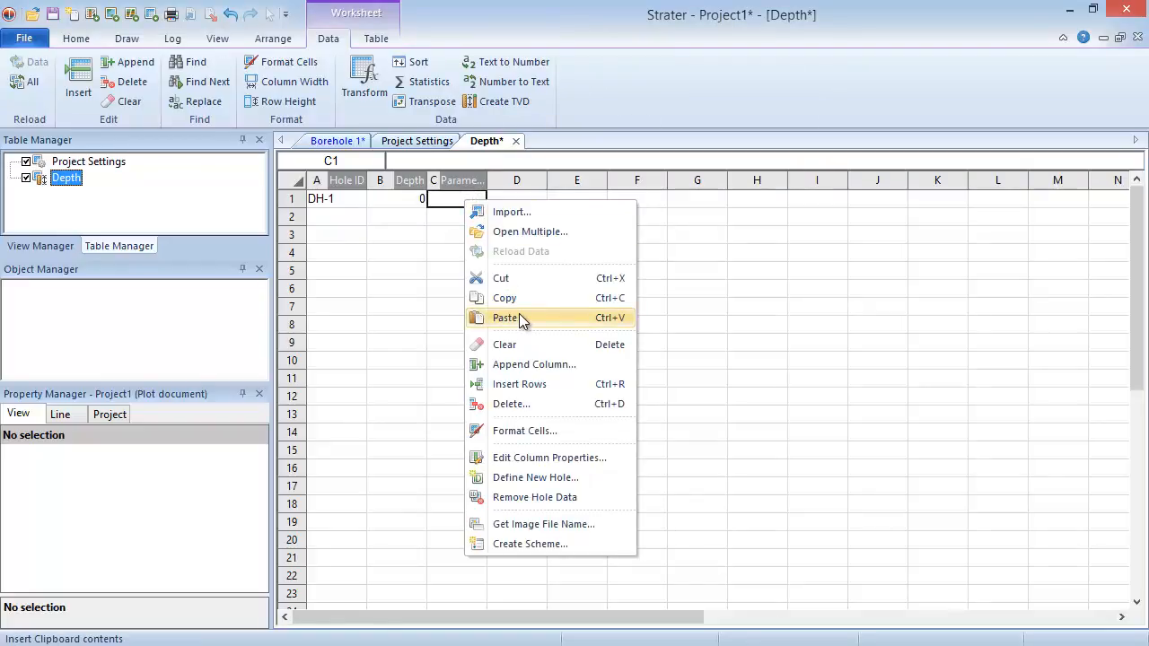
left_click(524, 320)
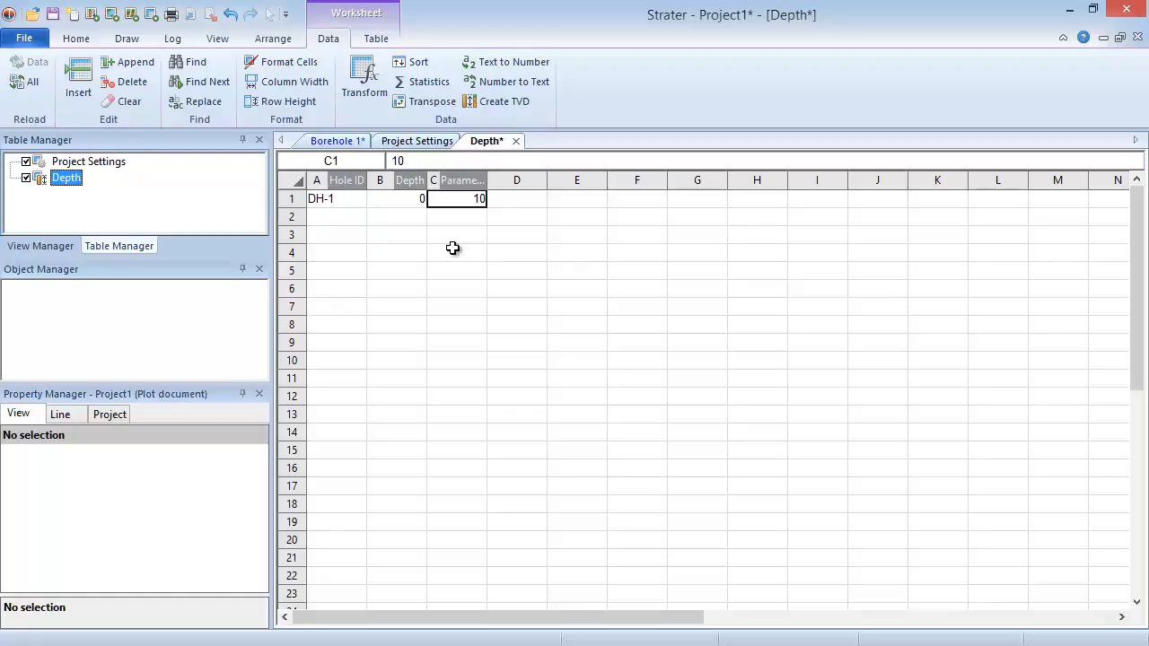
Start a data import into the Depth table at cell A2, using only the Depth sheet of Example Data.xls
left_click(332, 217)
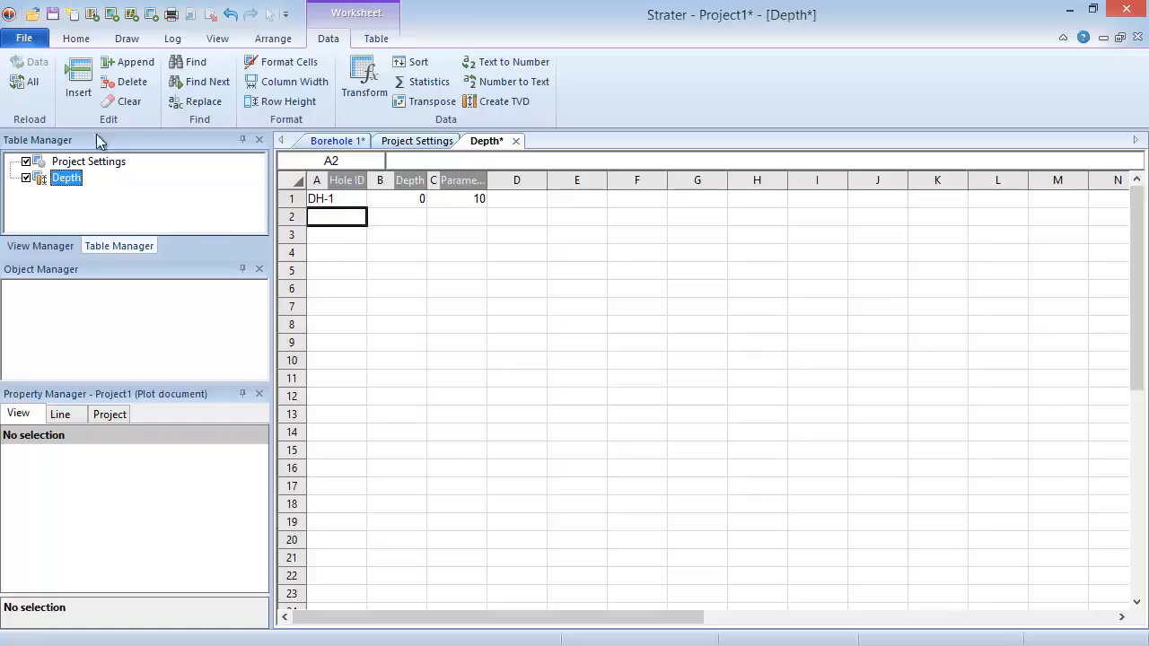
left_click(27, 39)
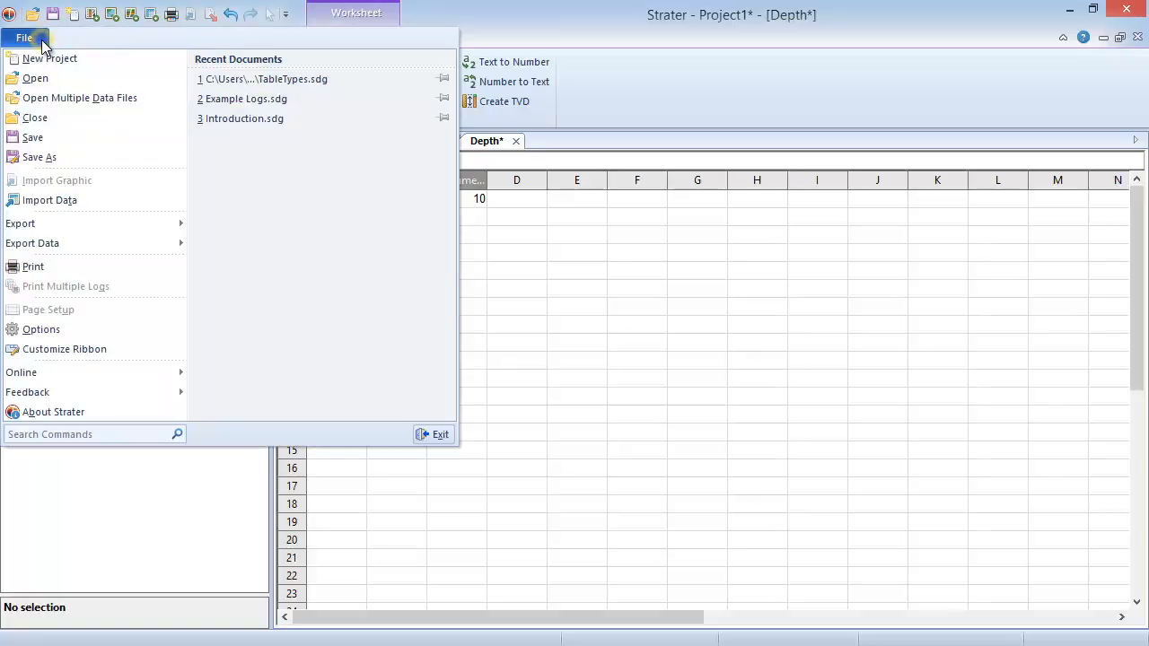
left_click(127, 199)
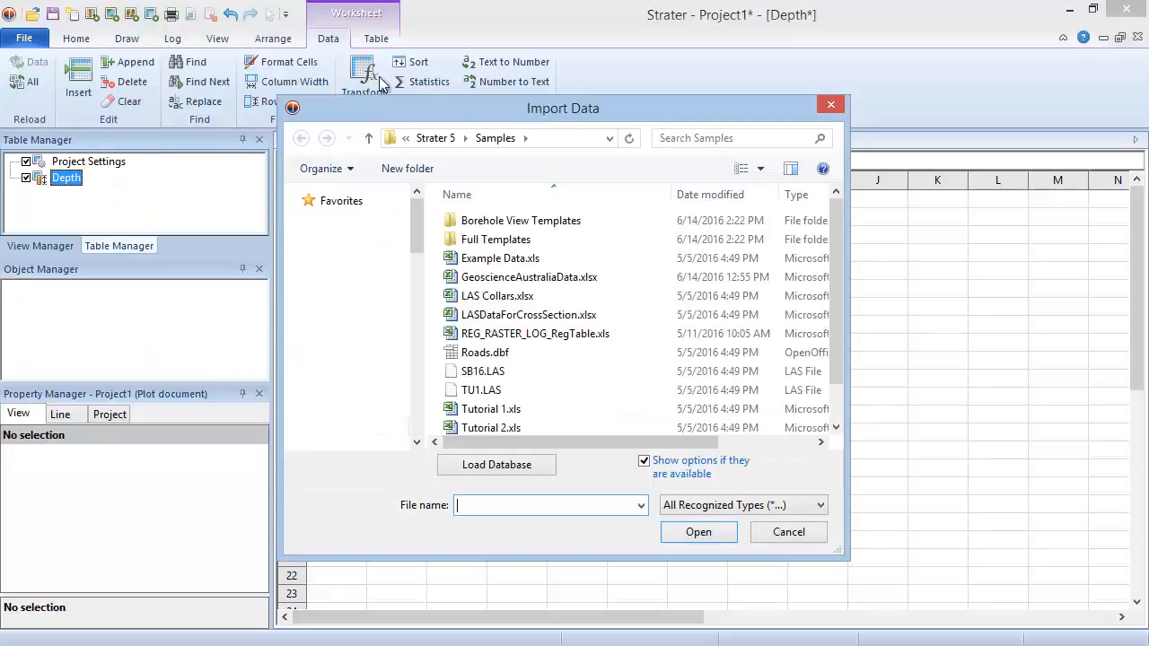
left_click(556, 263)
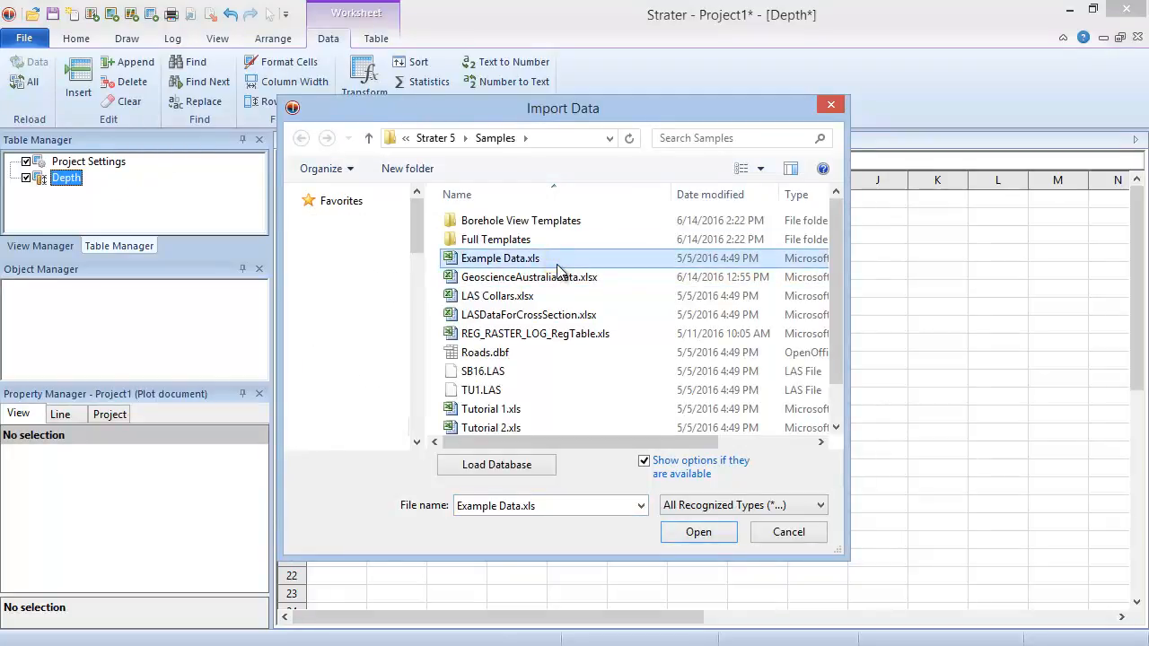
left_click(683, 533)
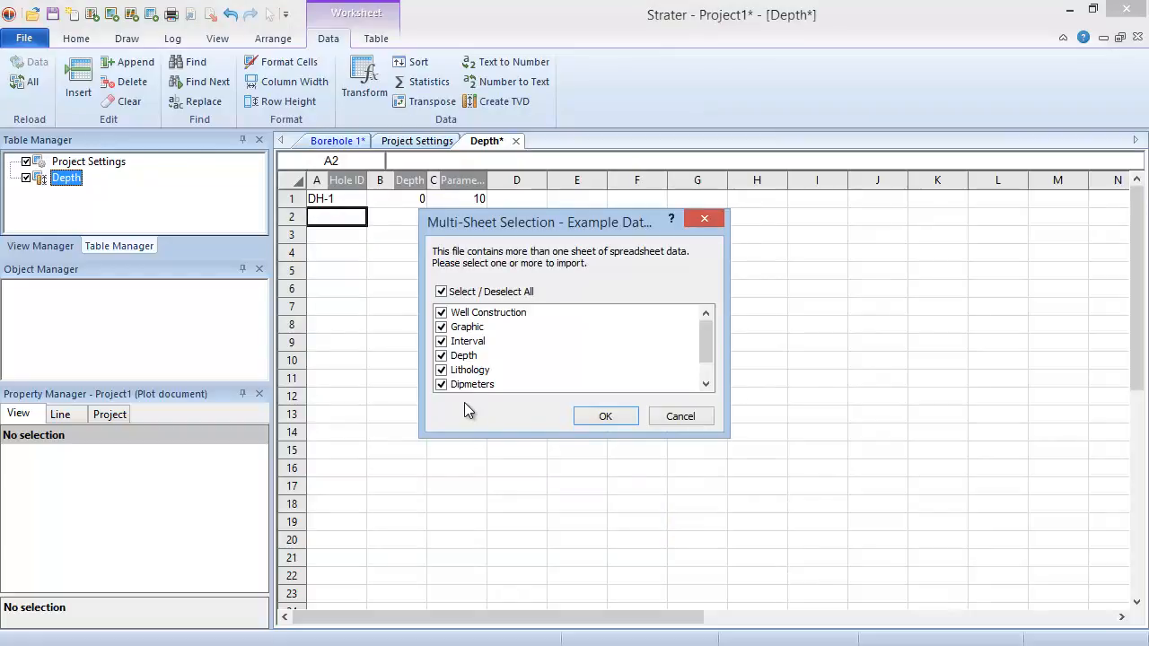
left_click(443, 293)
left_click(442, 356)
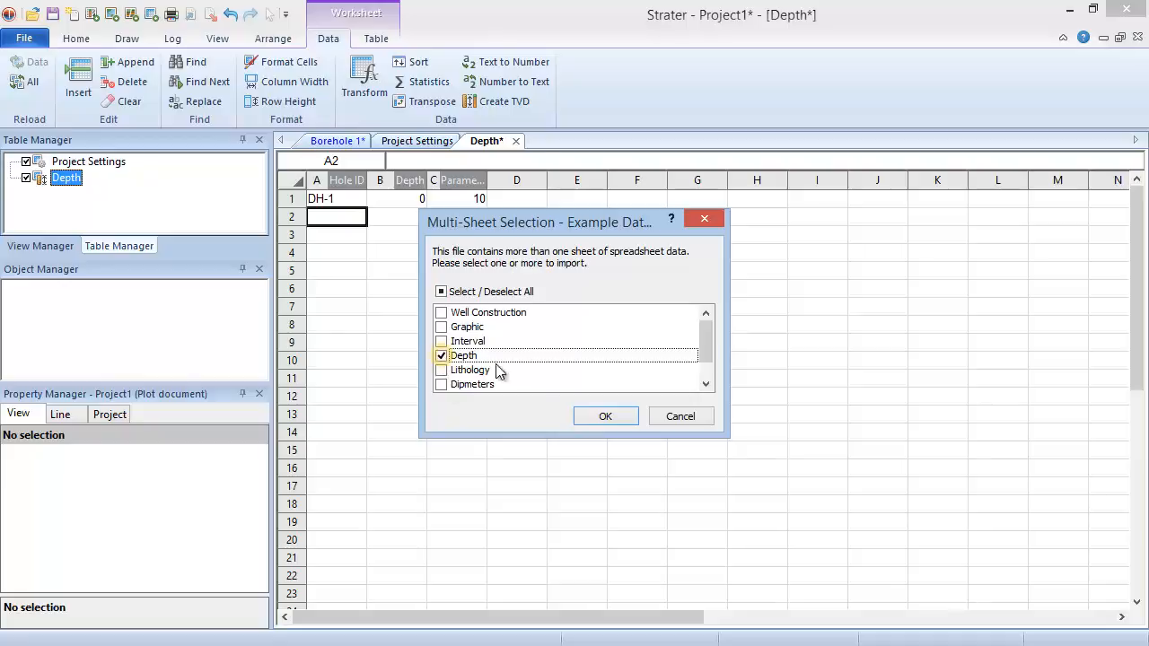
left_click(587, 419)
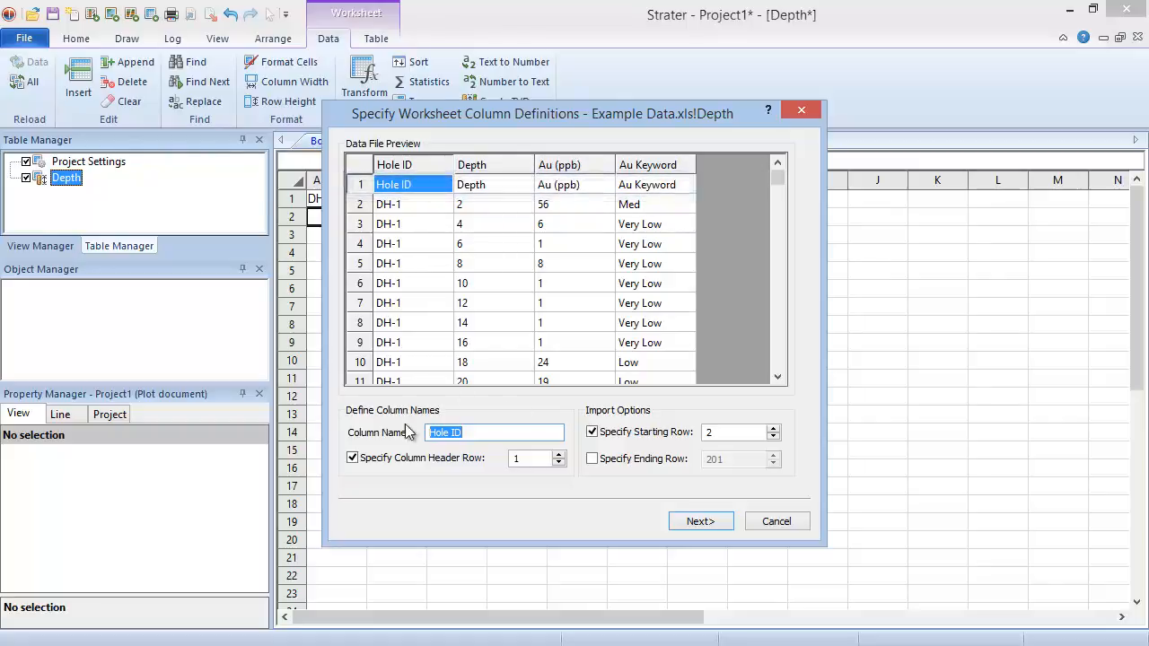
Accept the import's column definitions with row 1 as the column header row and row 2 as the starting row
left_click(353, 459)
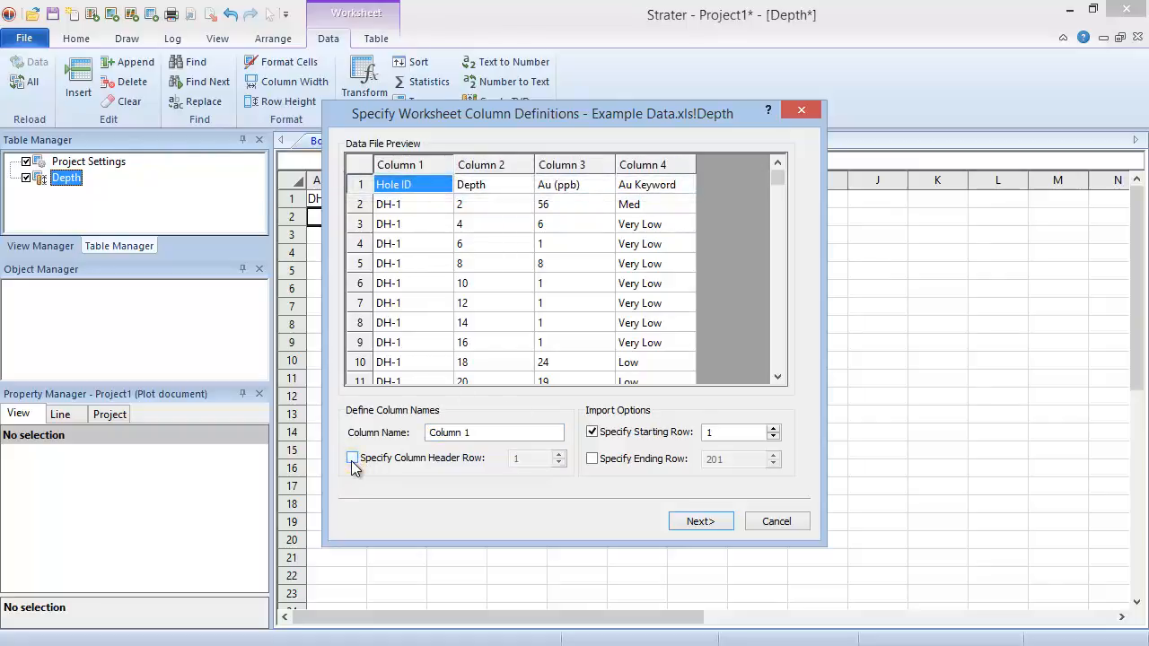
left_click(353, 458)
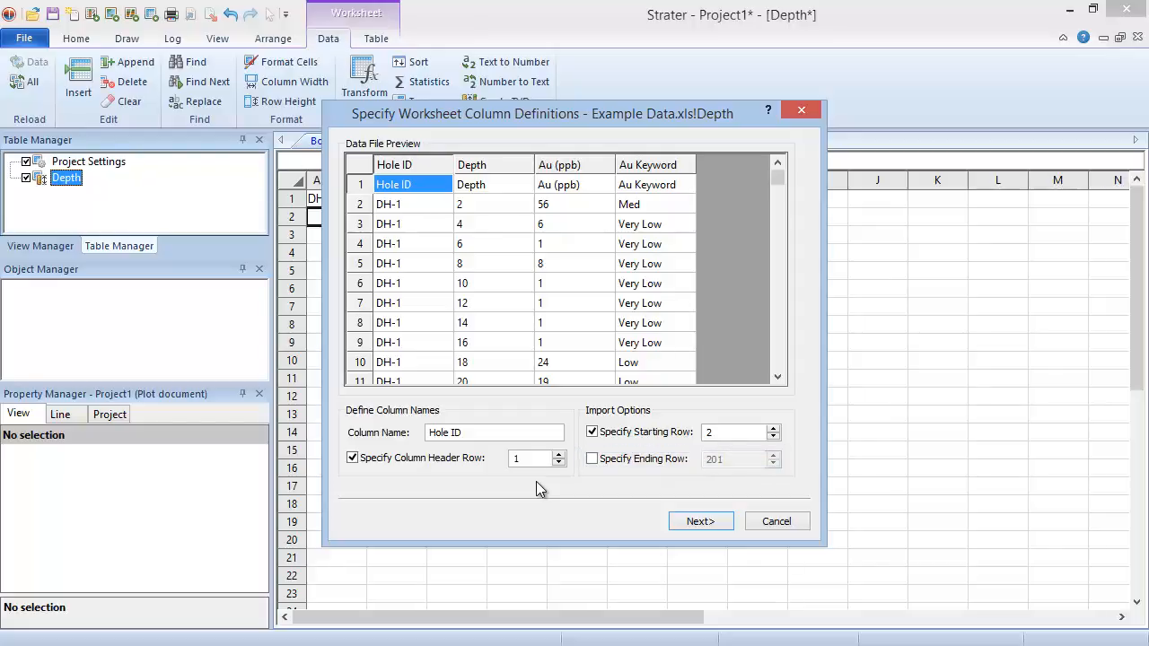
left_click(494, 167)
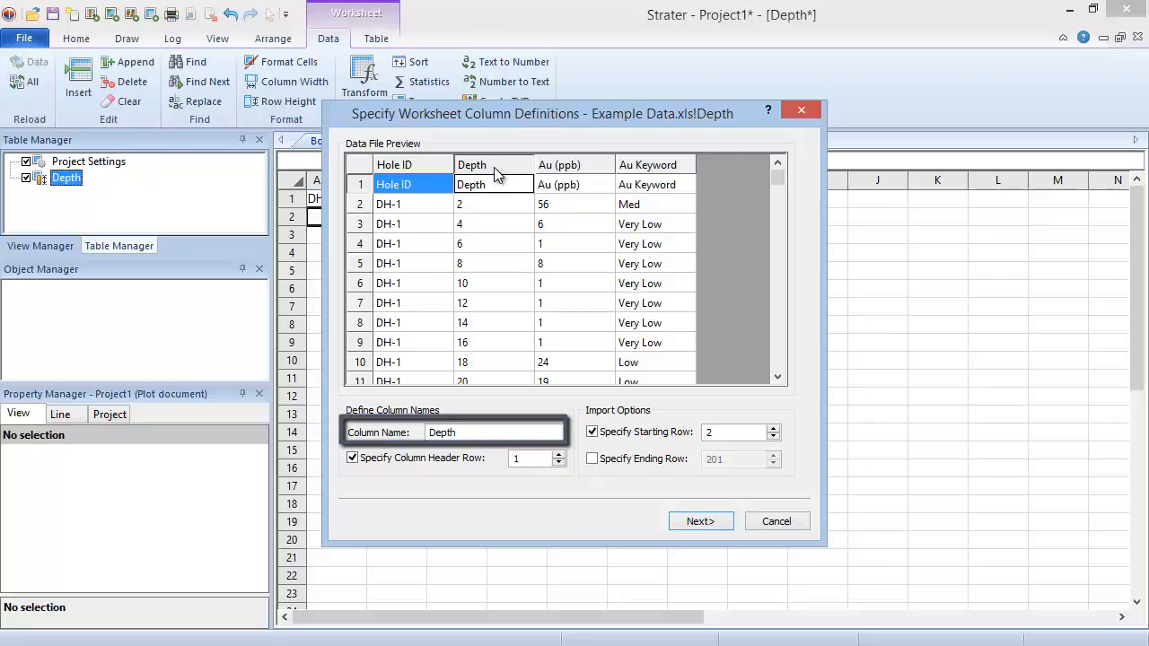
left_click(687, 525)
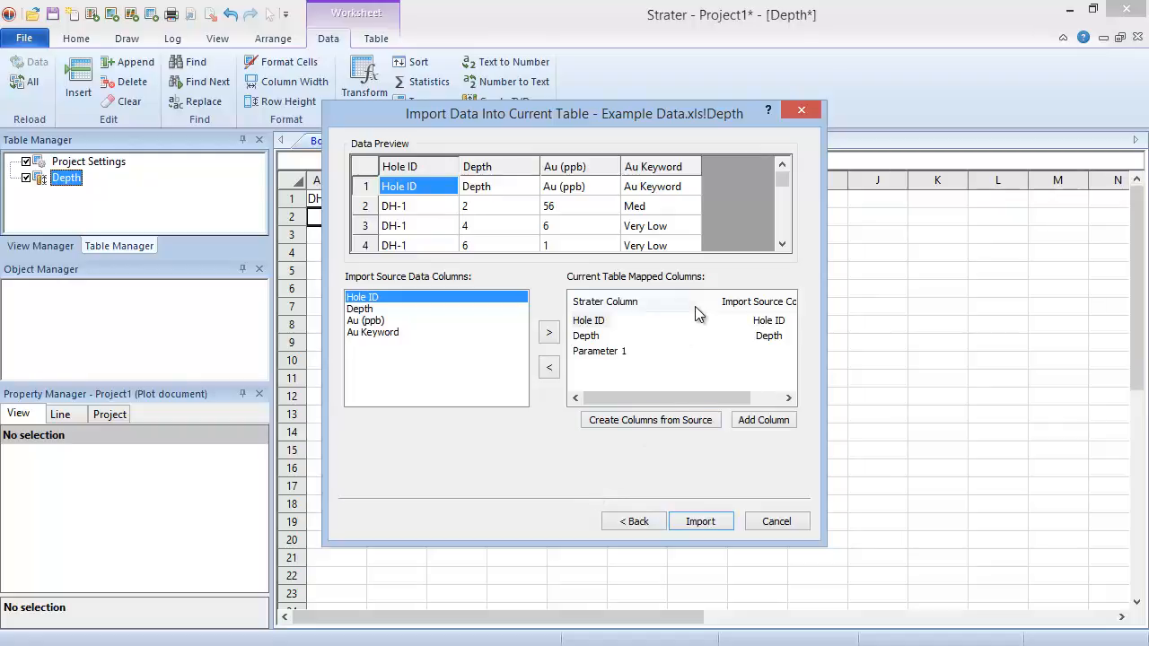
Map the Au (ppb) source column to the table's Parameter 1 column
left_click_drag(700, 305, 661, 306)
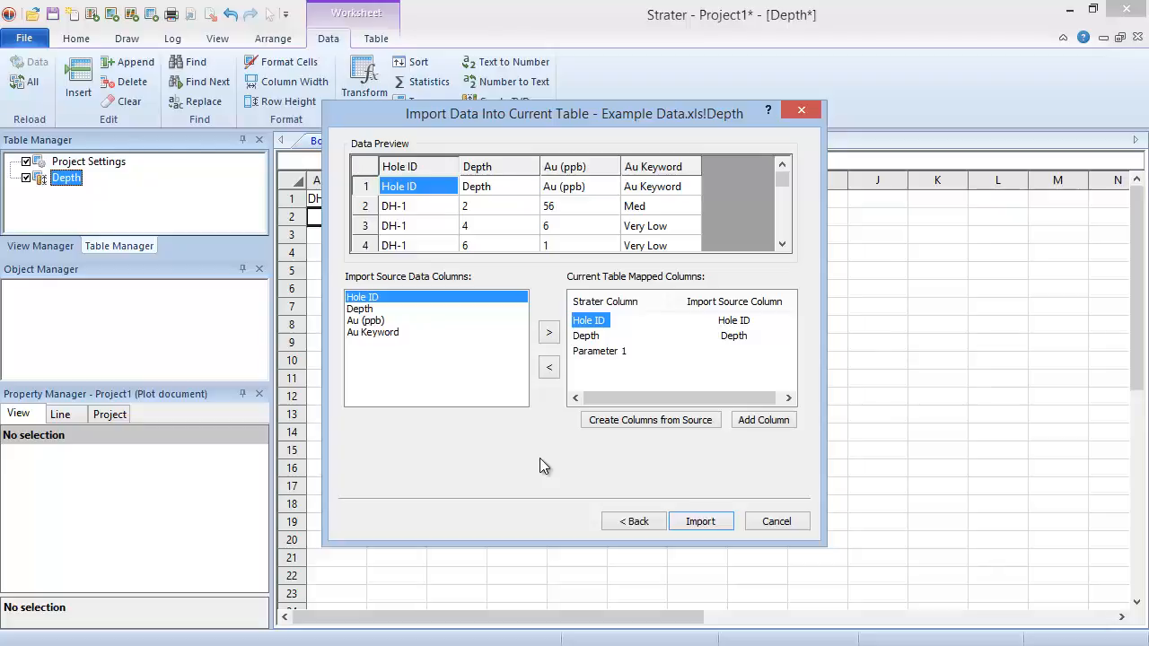
left_click(609, 353)
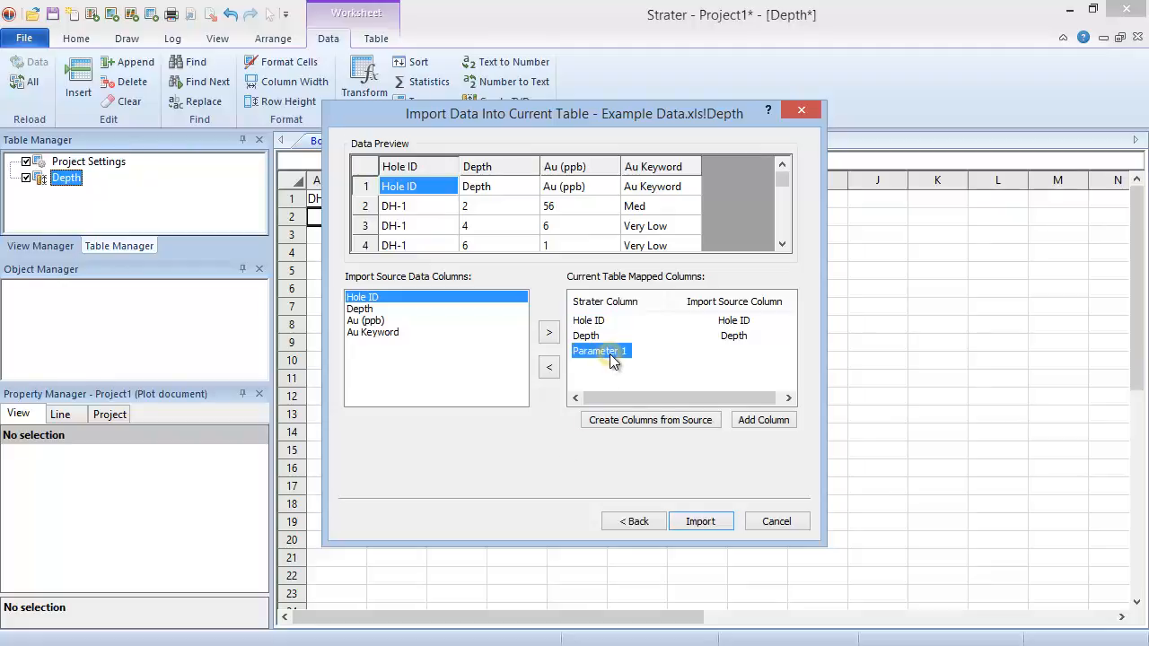
left_click(405, 322)
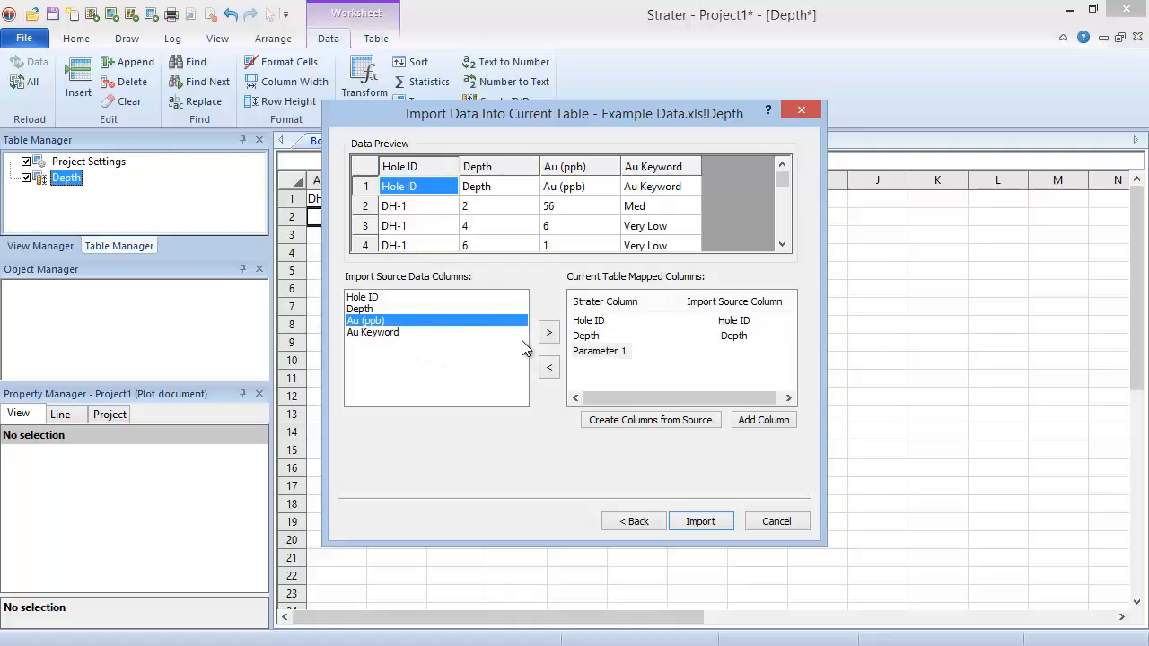
left_click(552, 341)
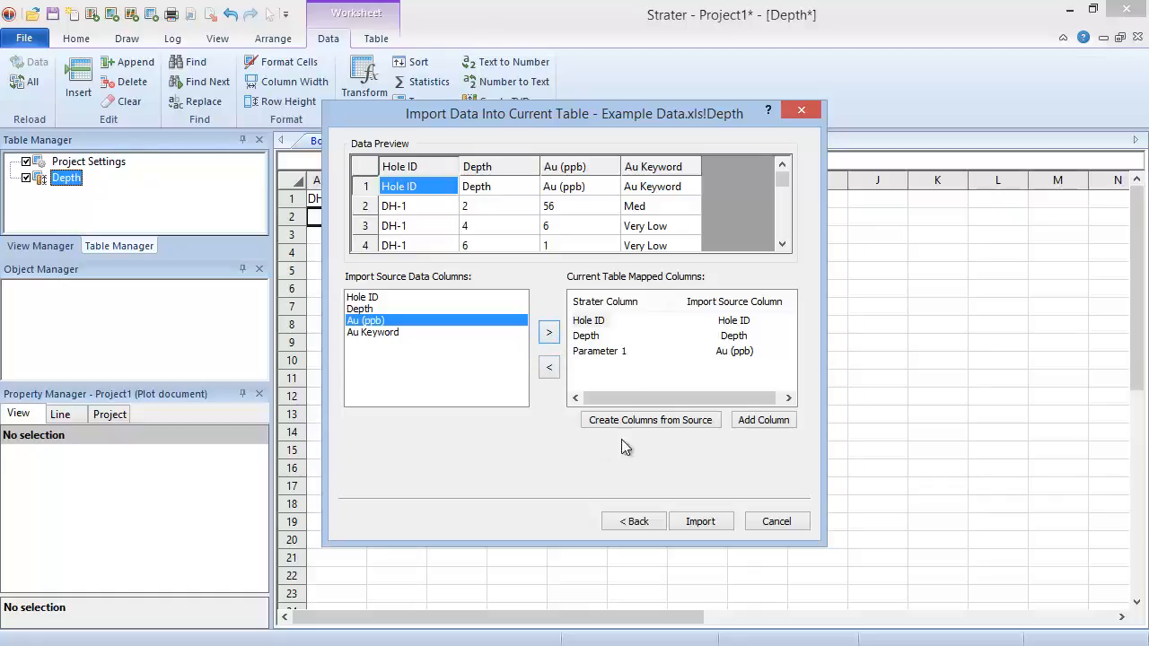
Append a new column named Au Keyword to the current table's mapped columns
left_click(749, 426)
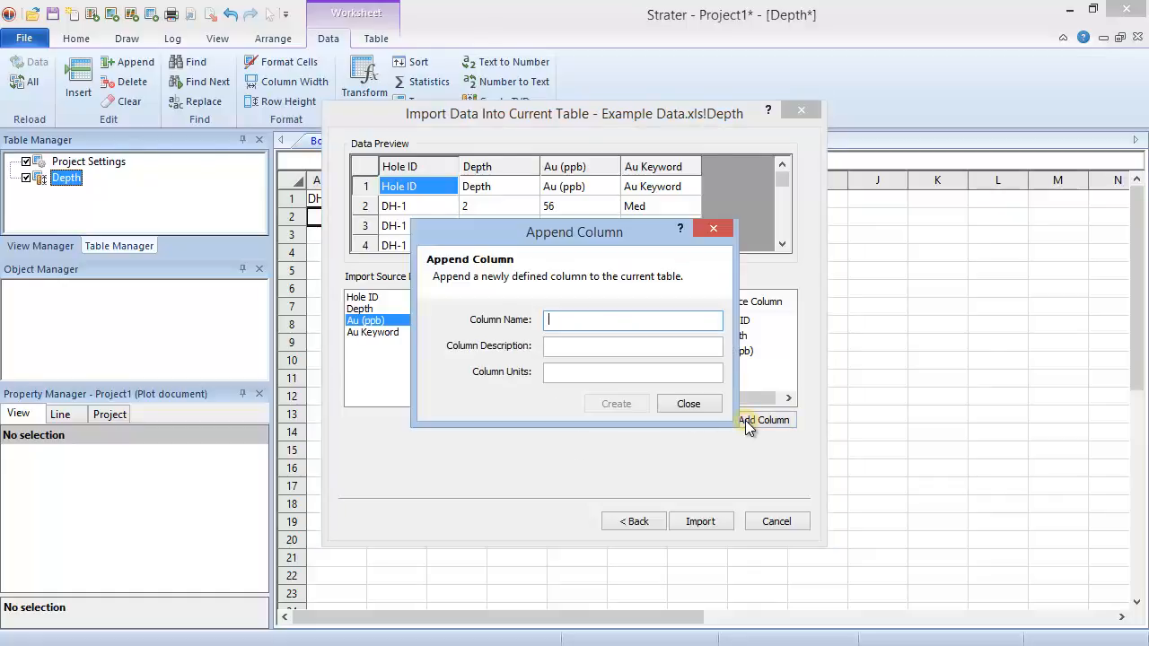
type("Au Keyword")
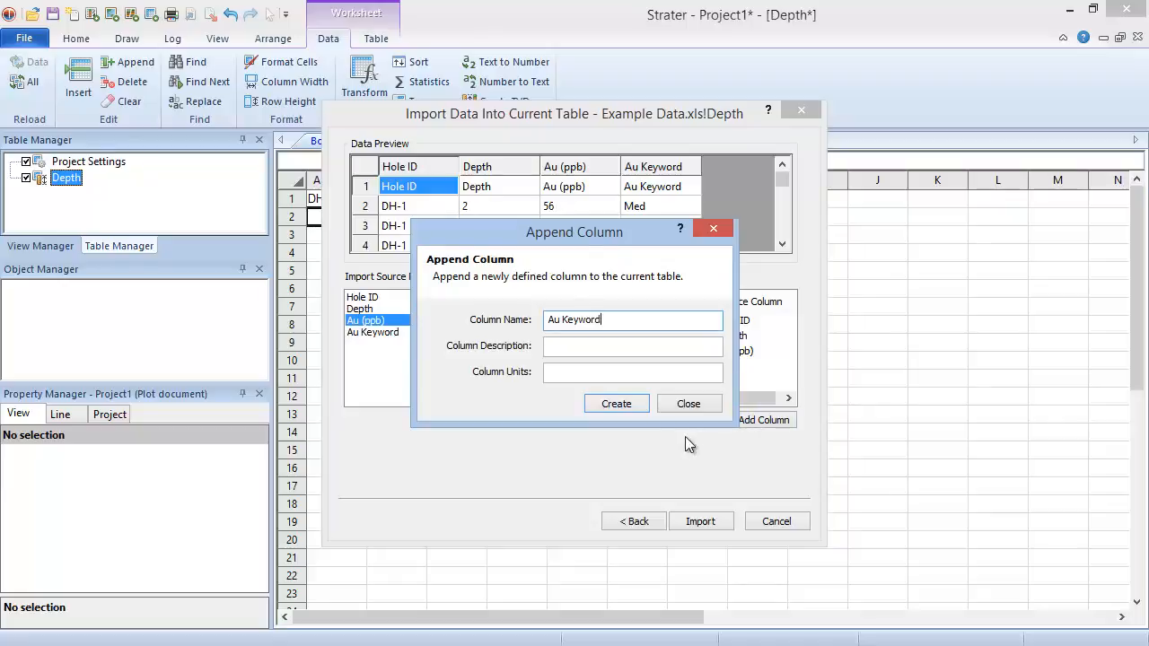
left_click(631, 404)
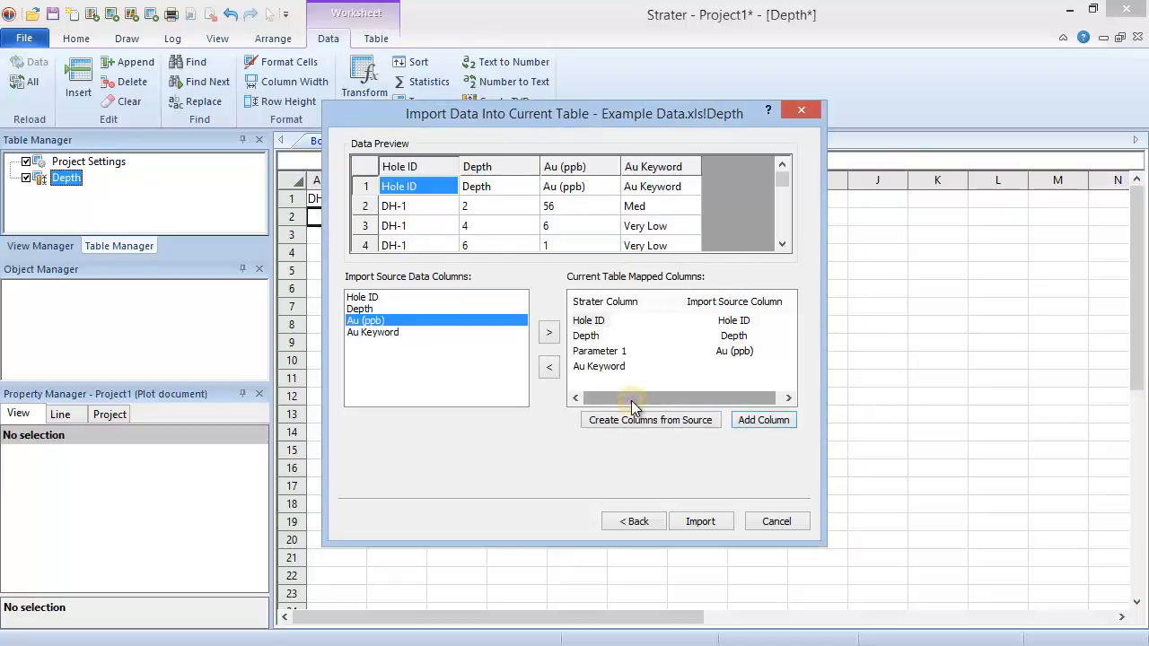
Map the Au Keyword source column to the new Au Keyword column and import the data
left_click(467, 332)
left_click(599, 366)
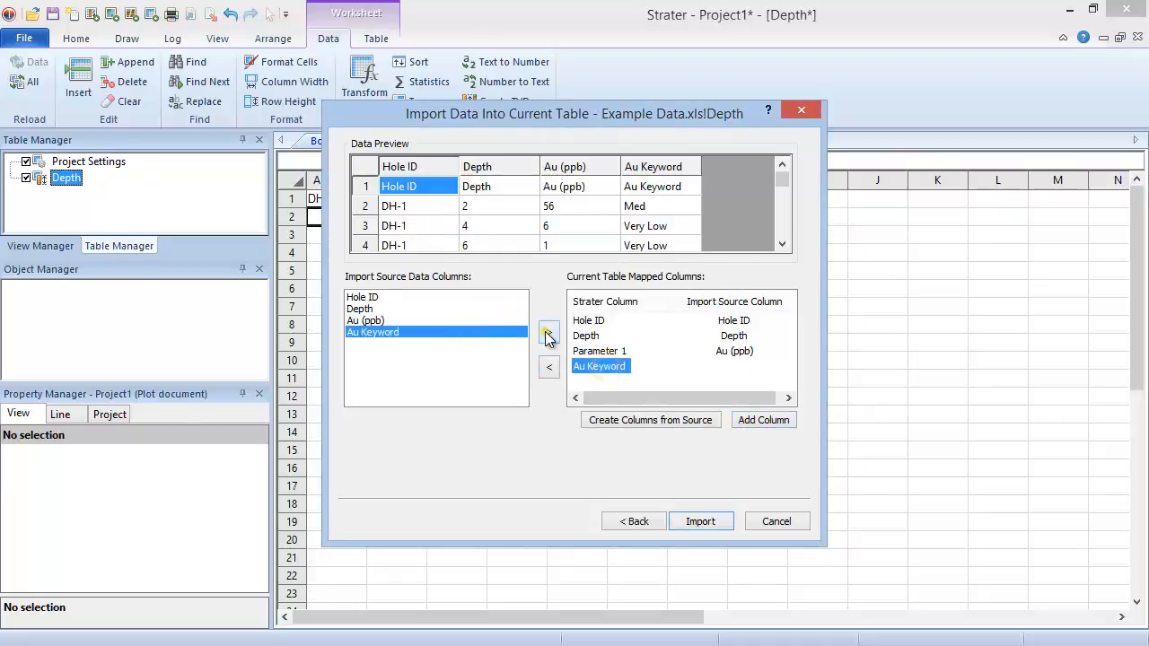
left_click(548, 333)
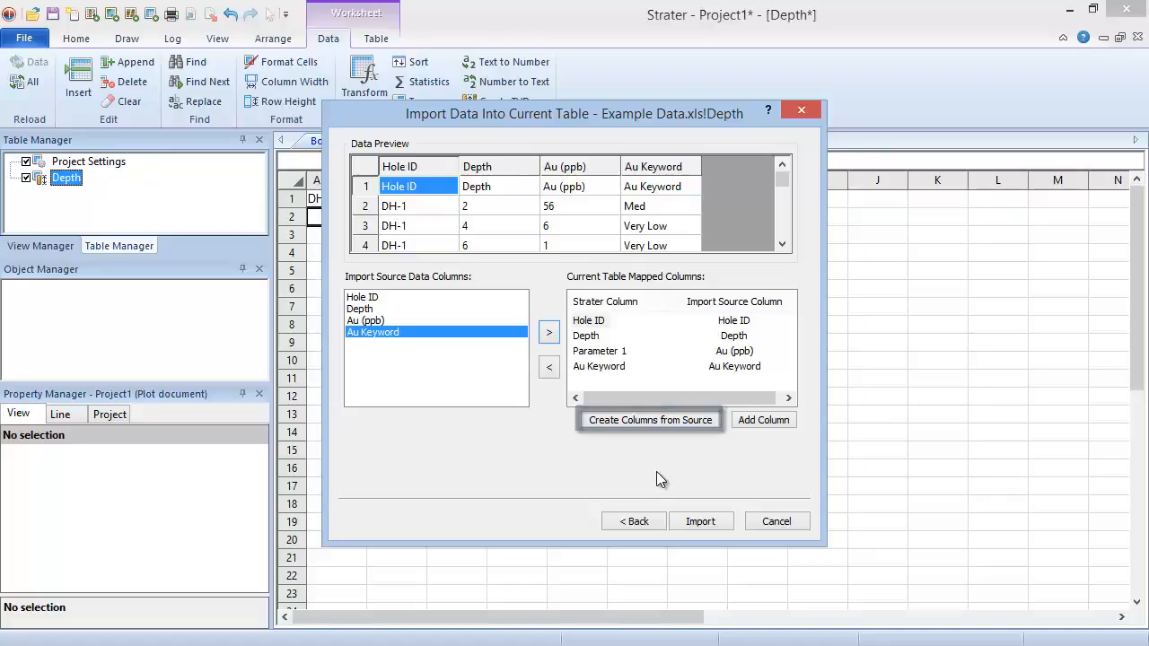
left_click(700, 521)
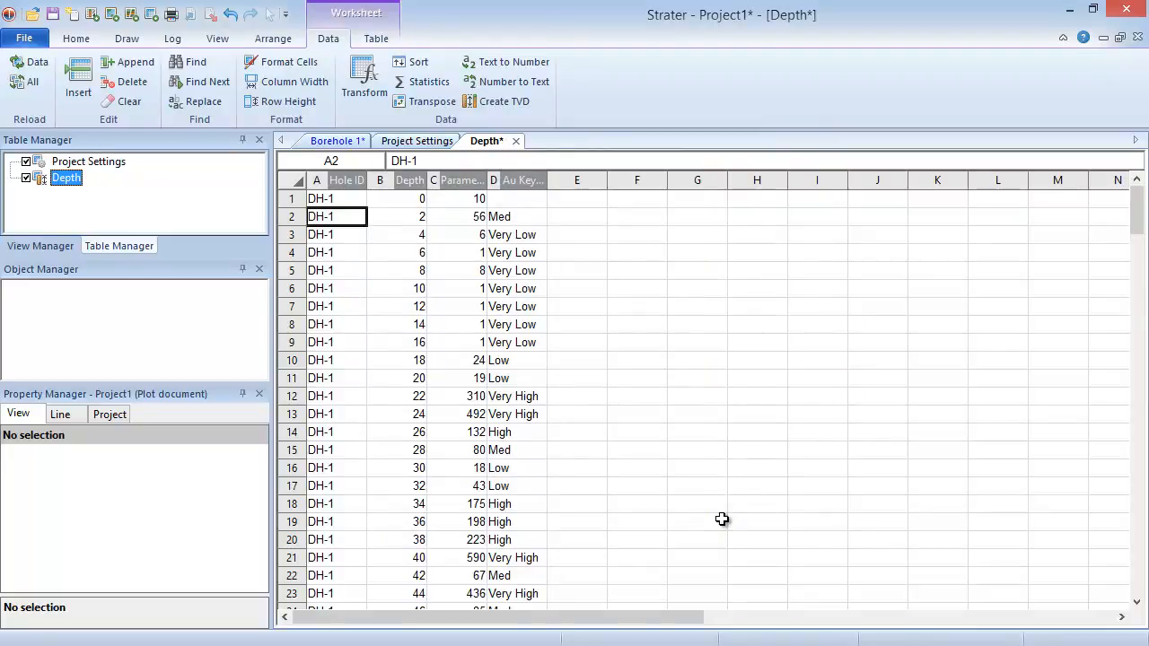
Open Example Data.xls from the Samples folder as a new table and choose its Interval sheet for import
left_click(34, 39)
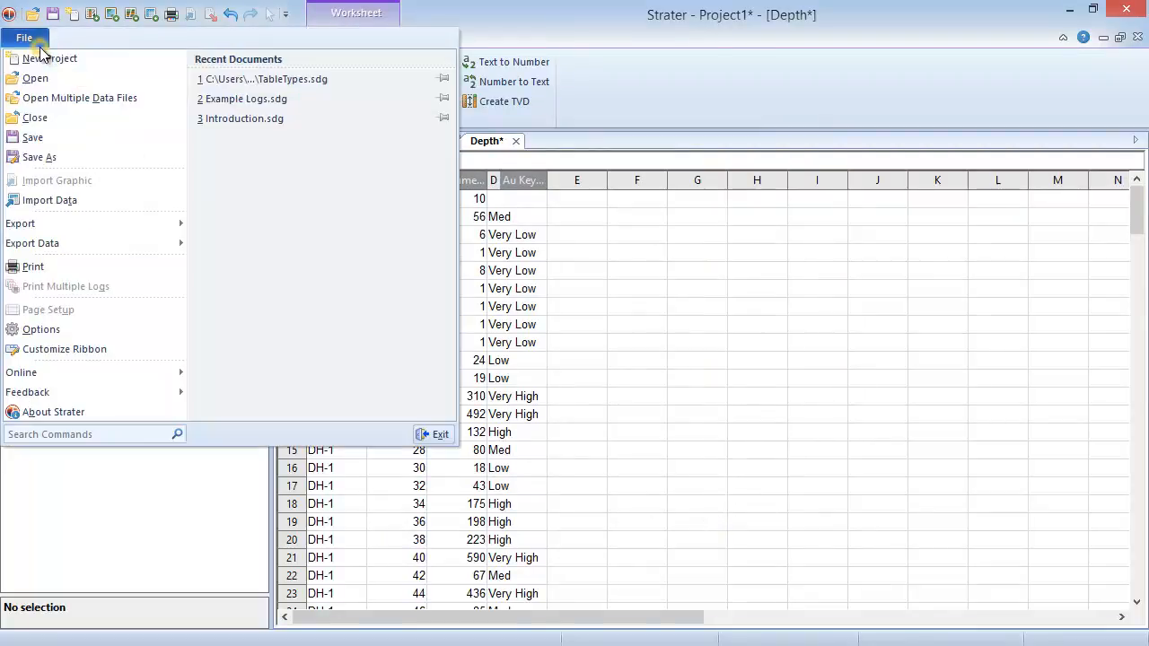
left_click(74, 86)
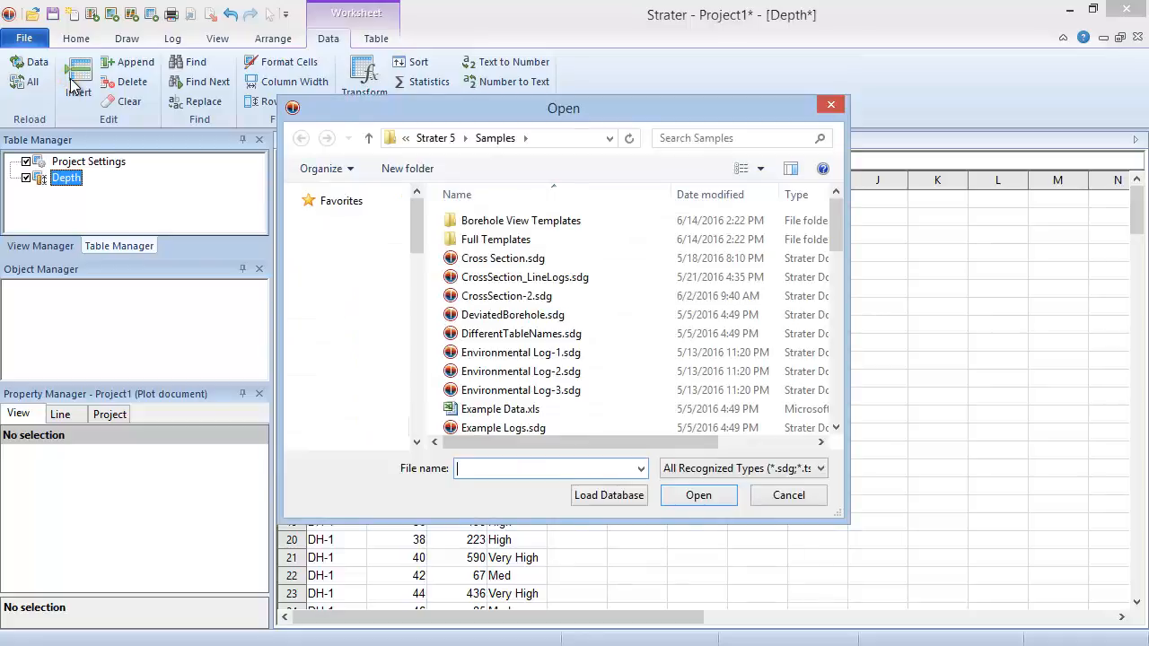
left_click(601, 406)
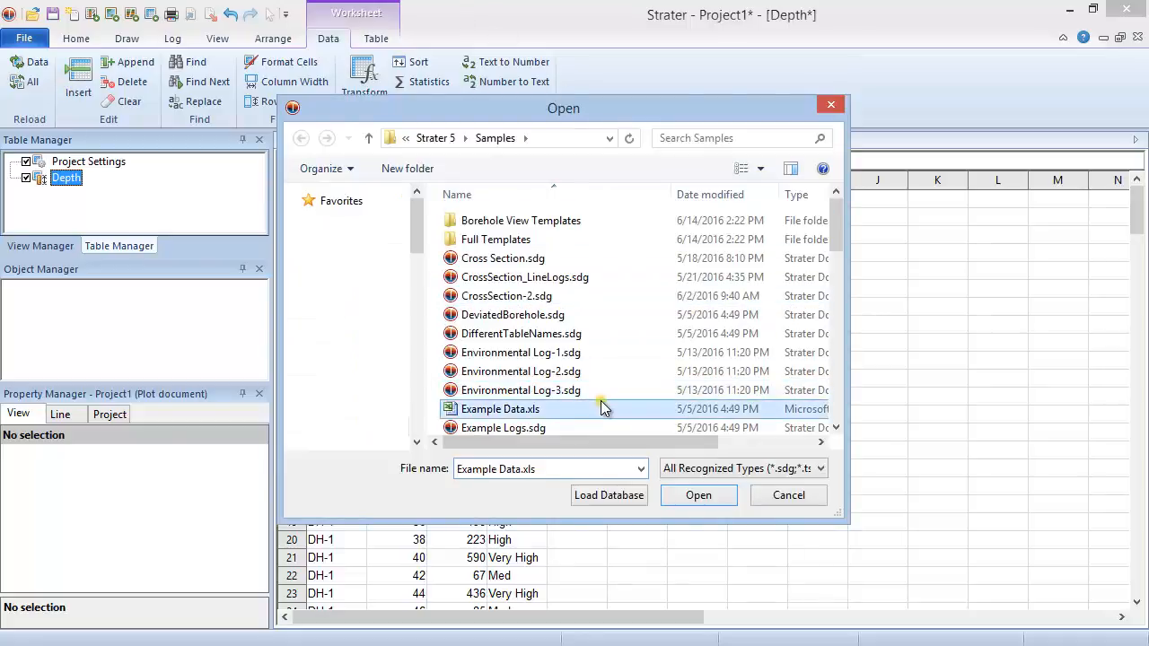
left_click(727, 493)
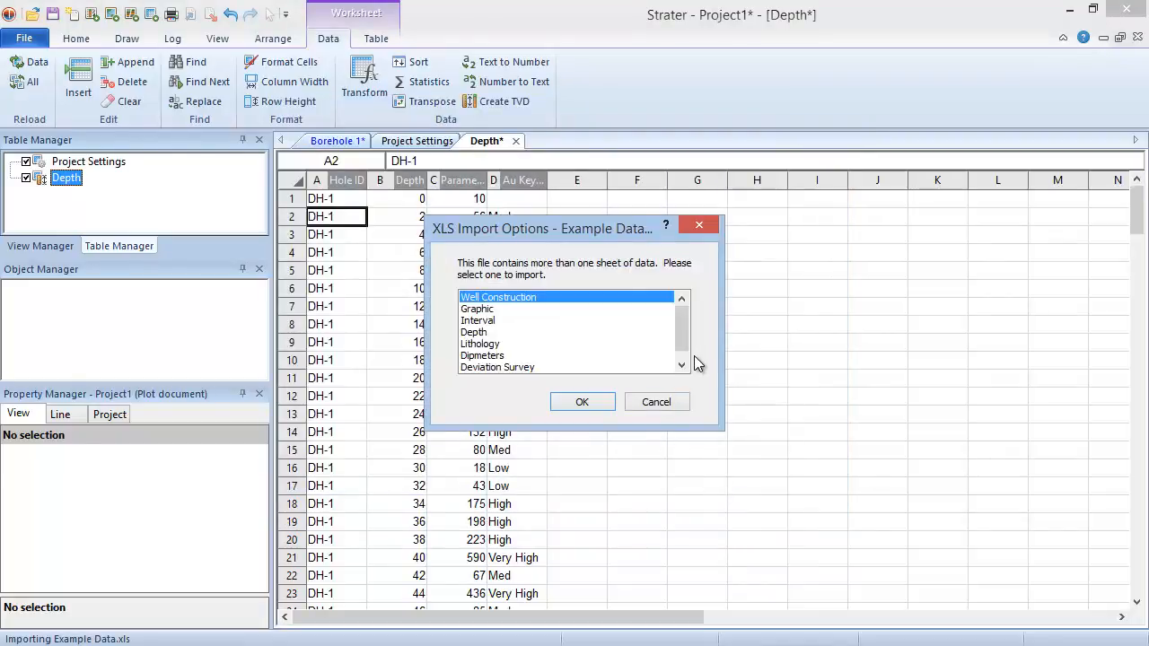
left_click(501, 321)
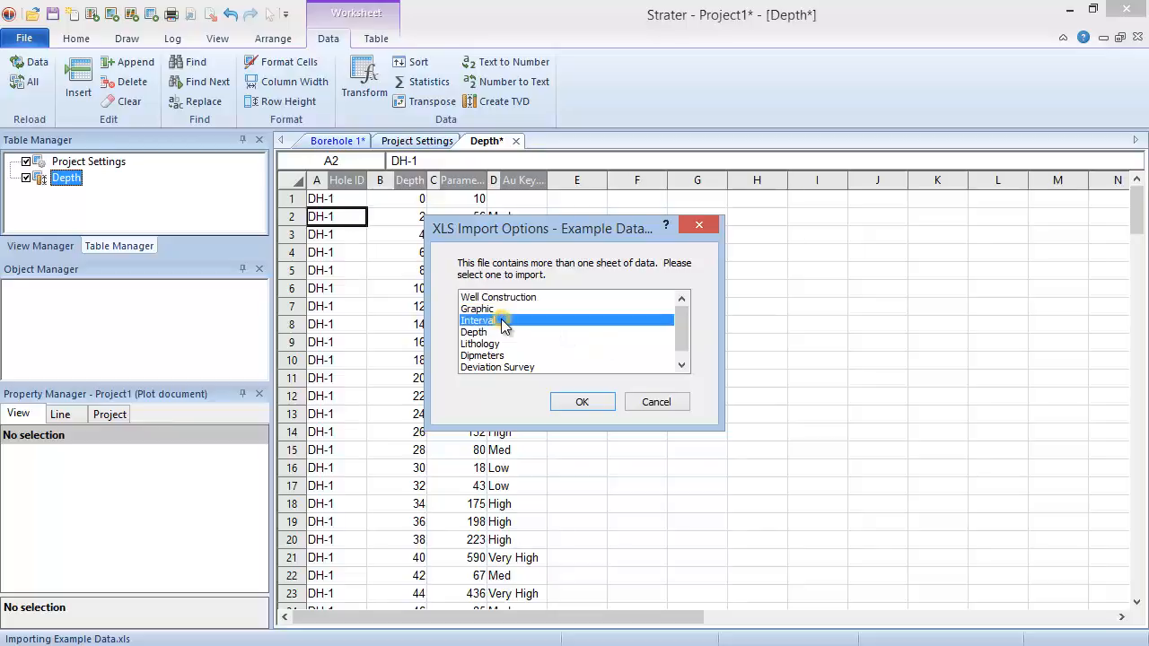
left_click(597, 405)
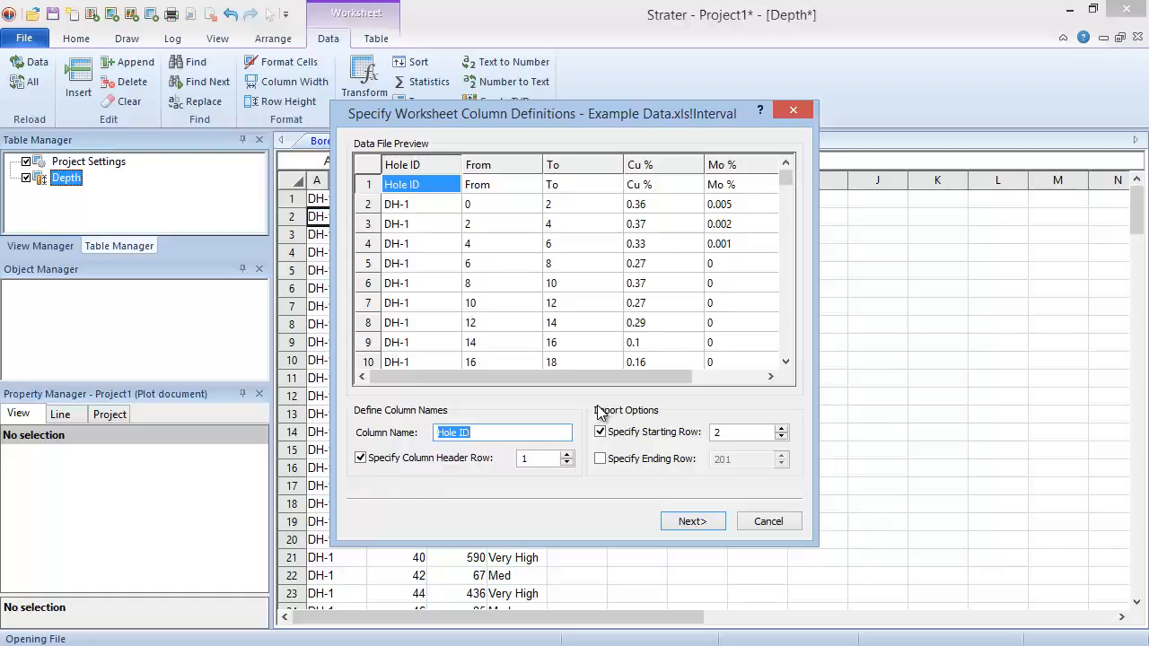
Import the Interval sheet with header row 1, starting row 2, data type Interval (From-To) and Hole Inclination left unspecified
left_click(716, 523)
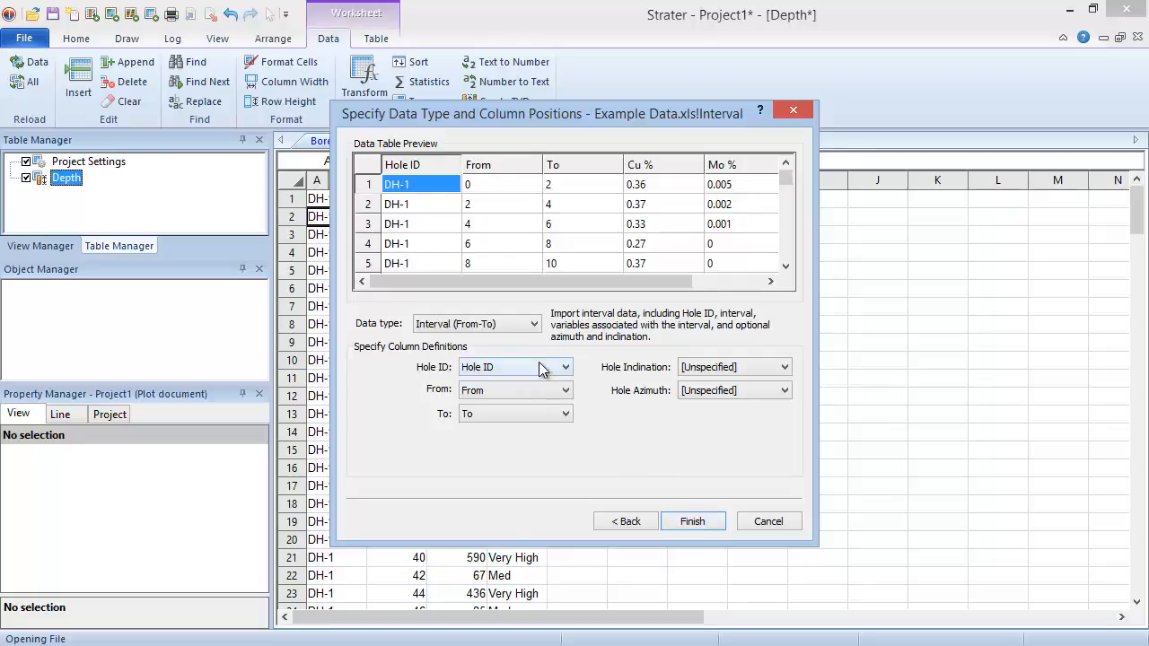
left_click(535, 325)
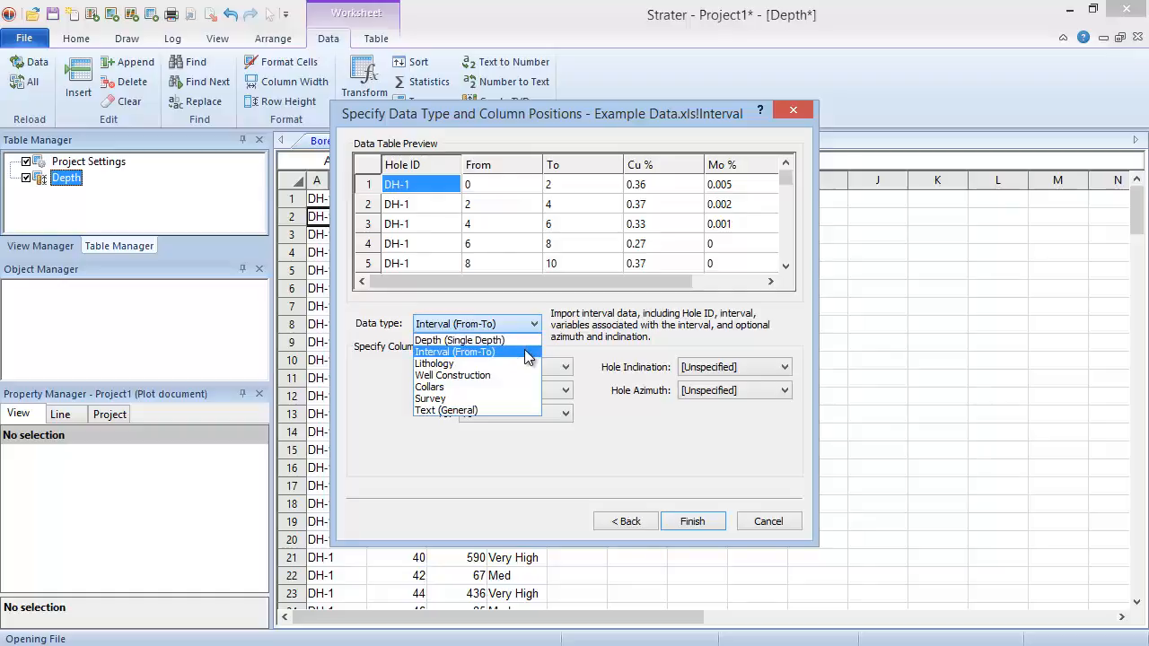
left_click(524, 351)
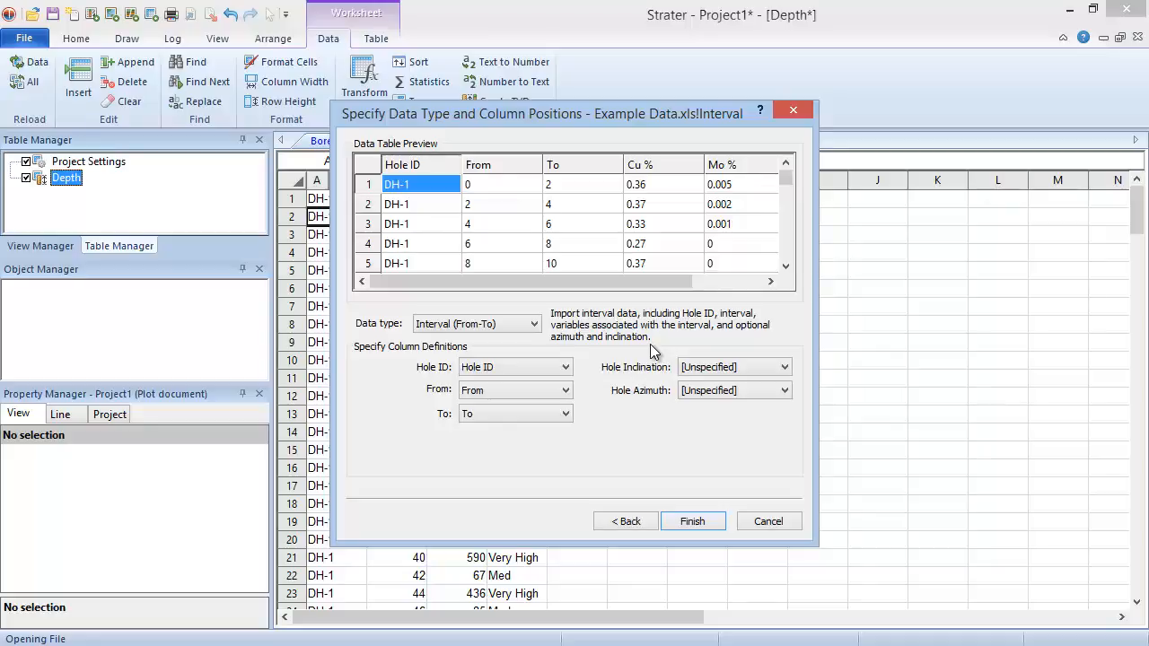
left_click(782, 366)
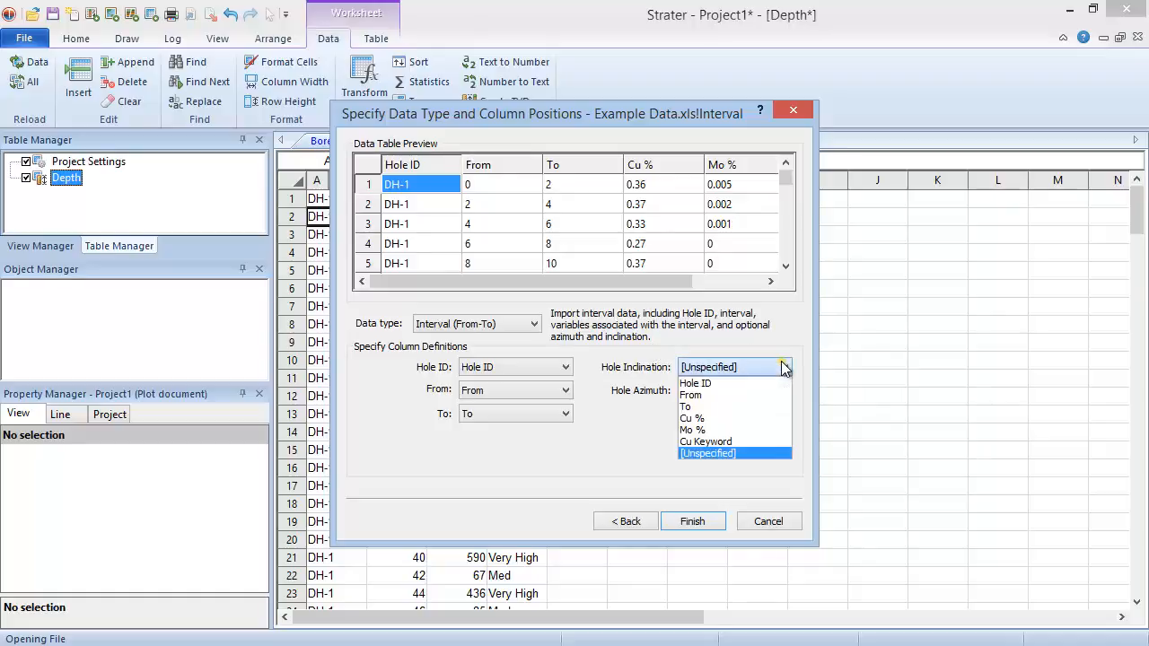
left_click(772, 451)
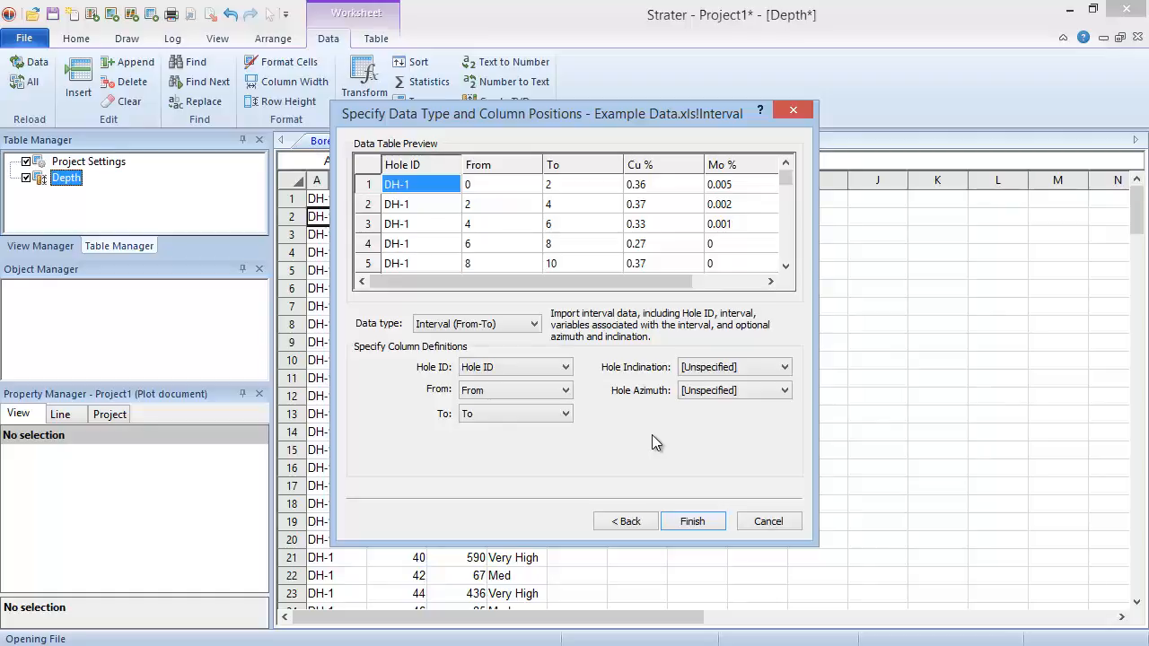
left_click(717, 523)
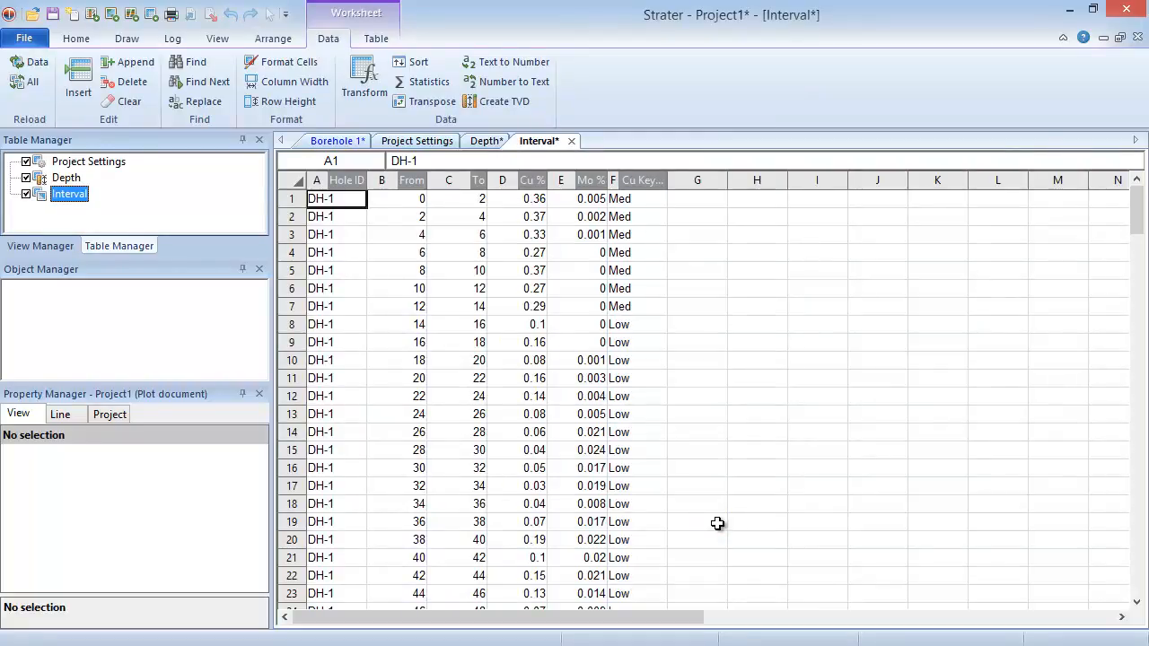
Open Example Data.xls from the Samples folder with the Open Multiple Data Files command
left_click(33, 42)
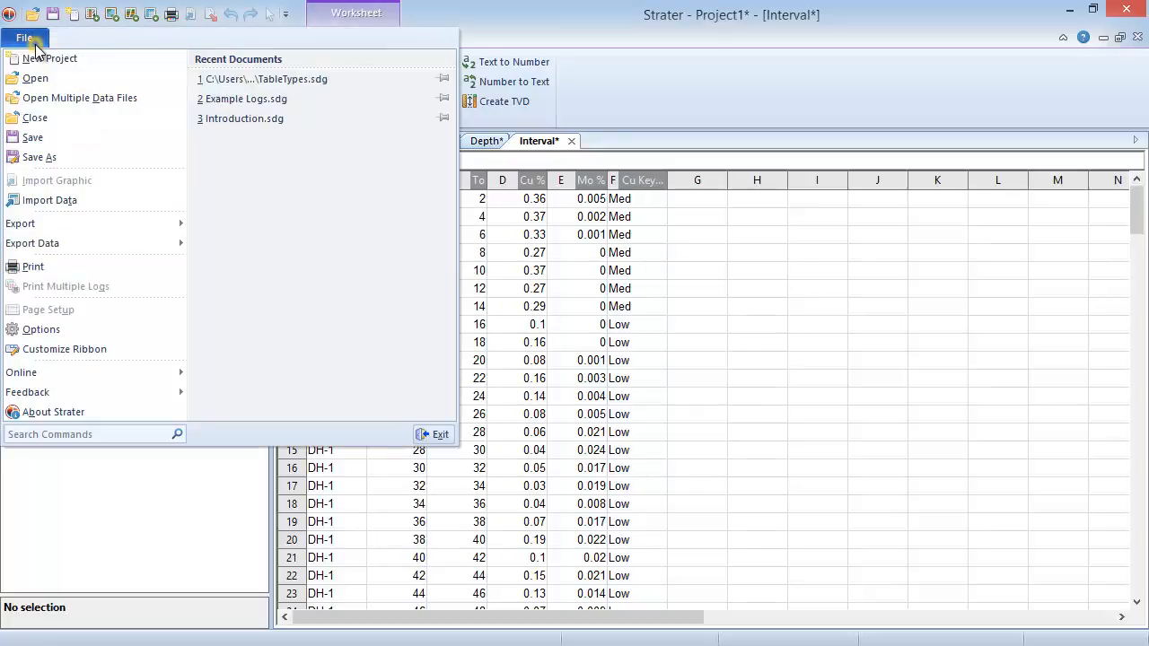
left_click(149, 98)
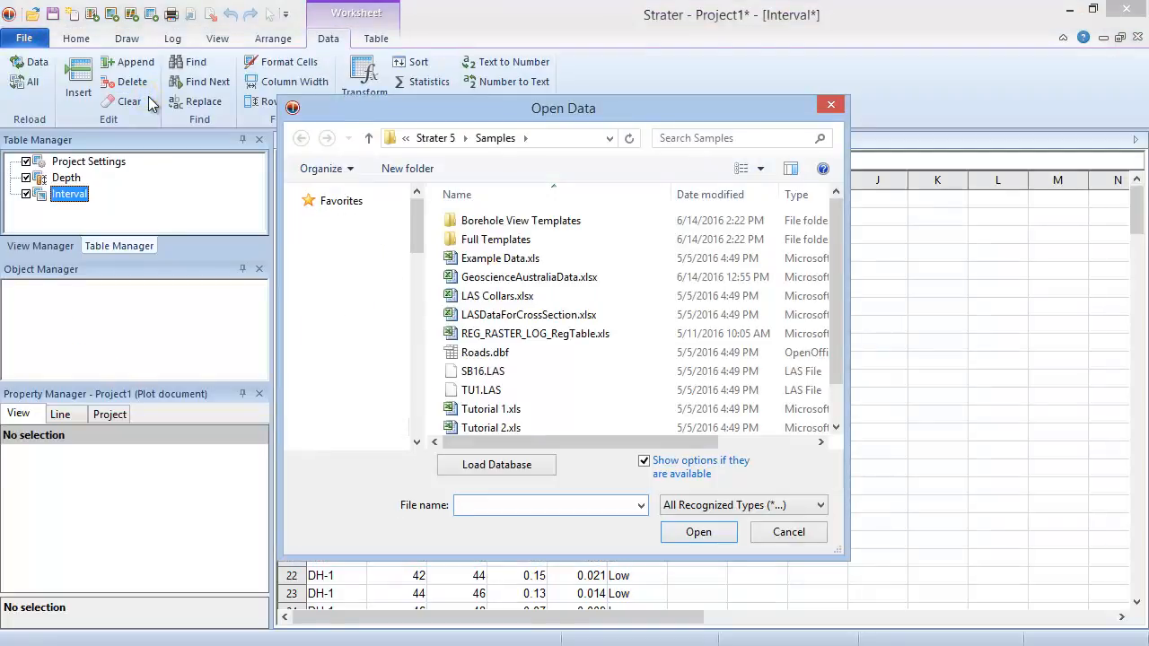
left_click(603, 259)
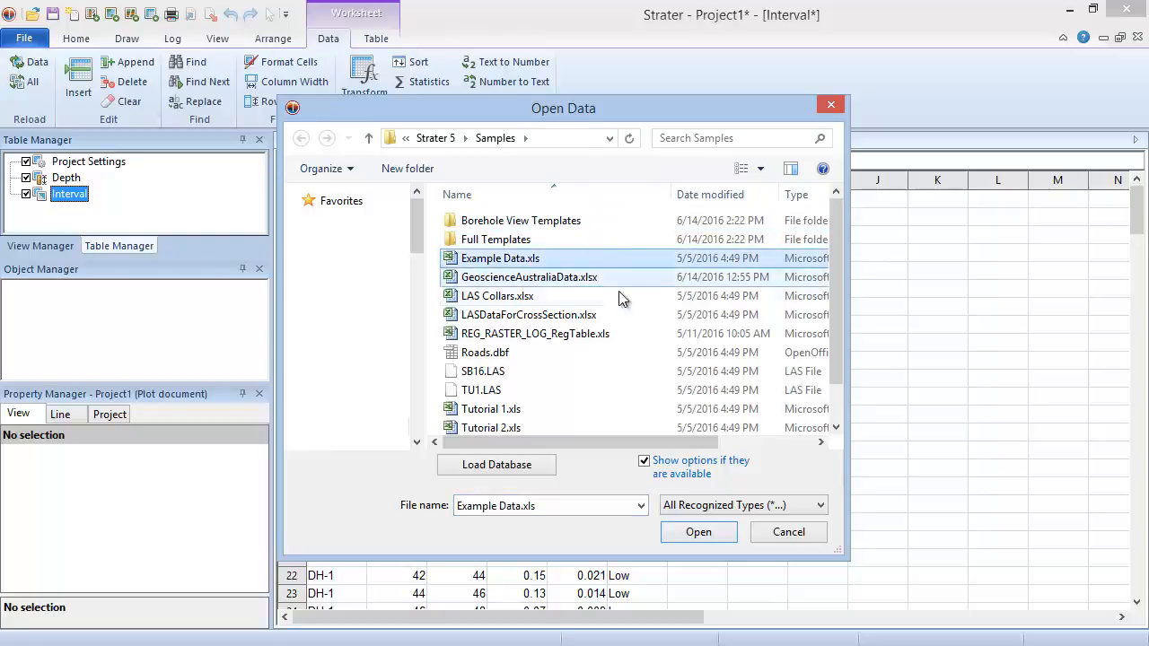
left_click(698, 533)
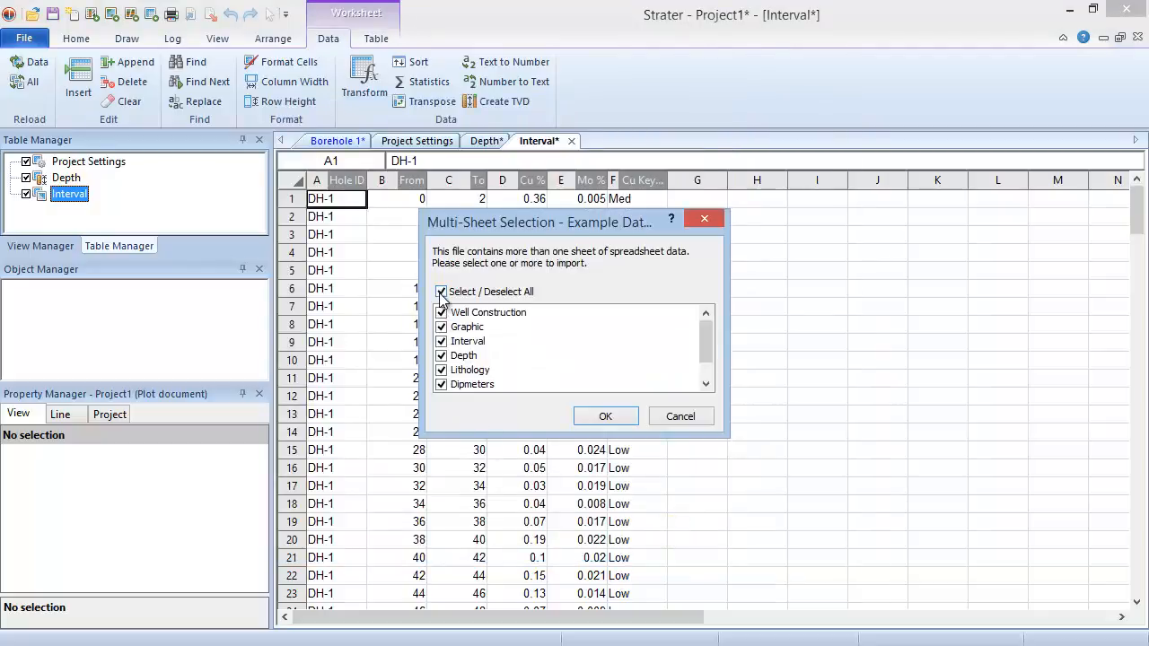
Choose only the Collars and Lithology sheets of Example Data.xls for import
left_click(441, 290)
scroll(536, 352, "down", 1)
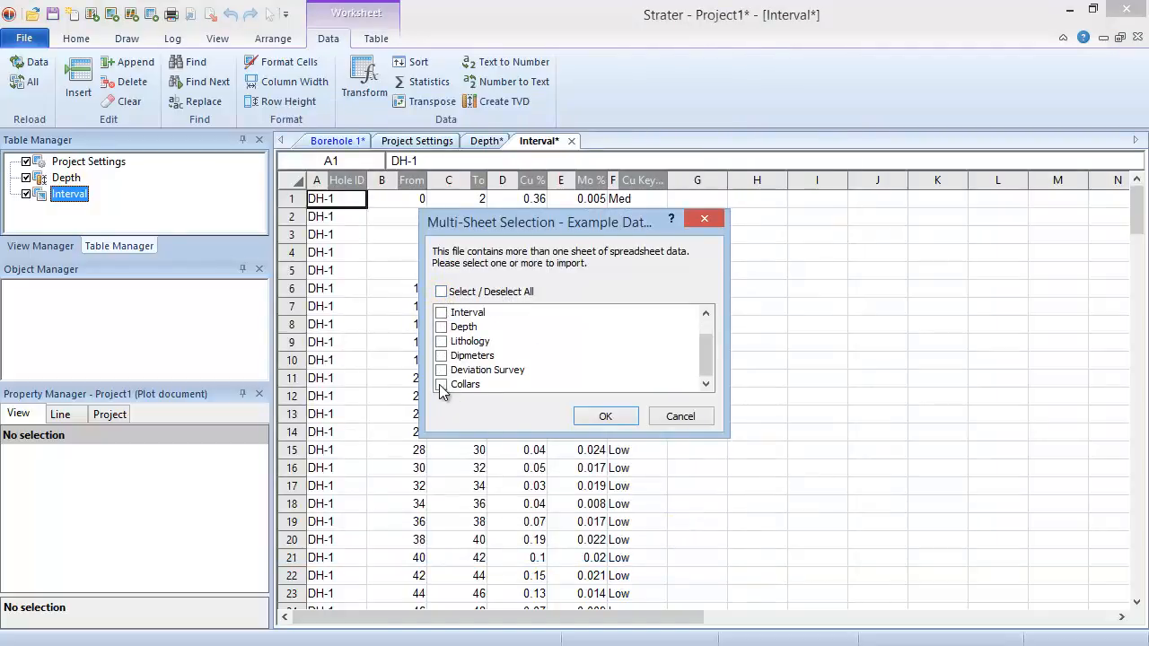
left_click(441, 384)
left_click(442, 342)
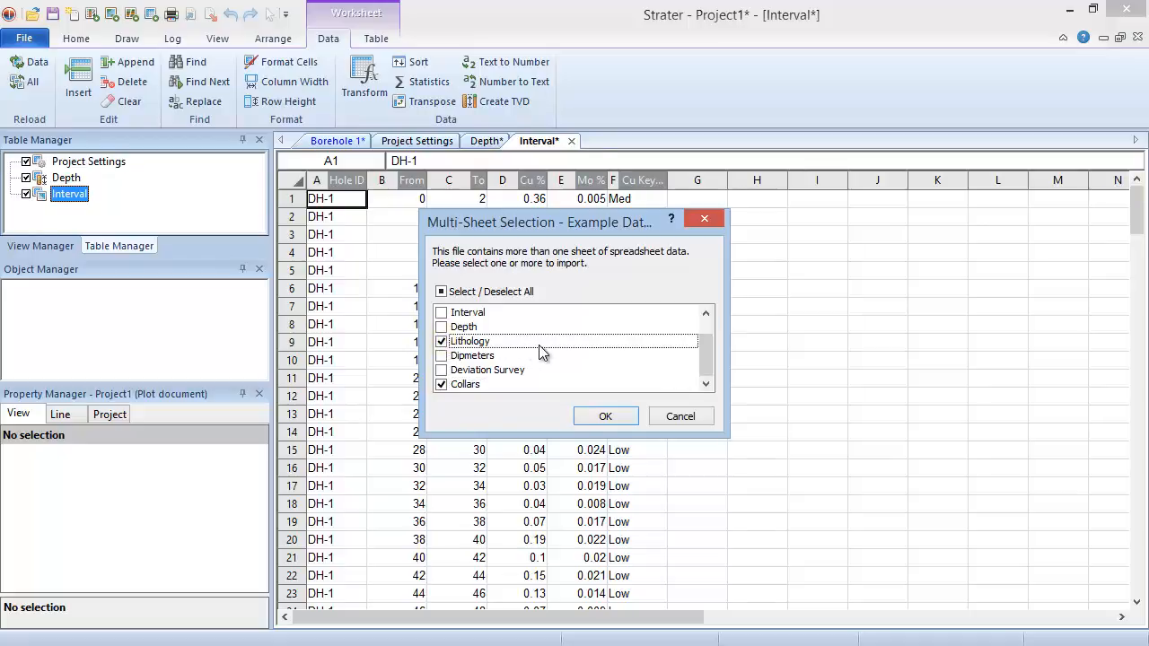
left_click(581, 418)
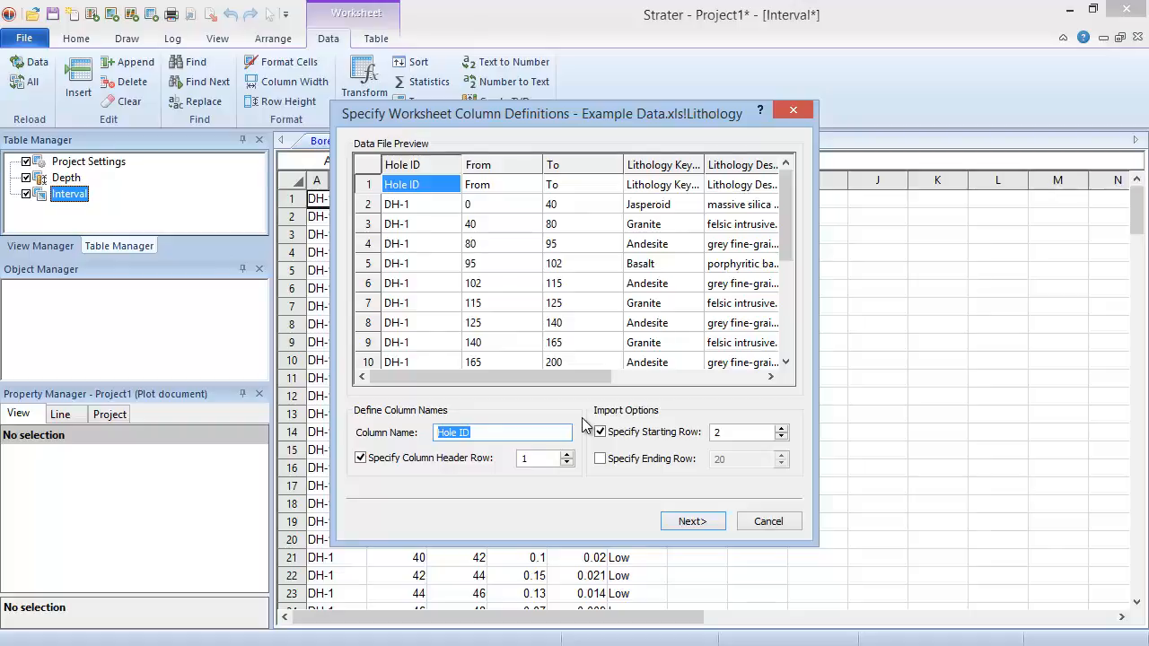
Import the Lithology and Collars sheets with header row 1, starting row 2 and the preset data types and column positions
left_click(678, 522)
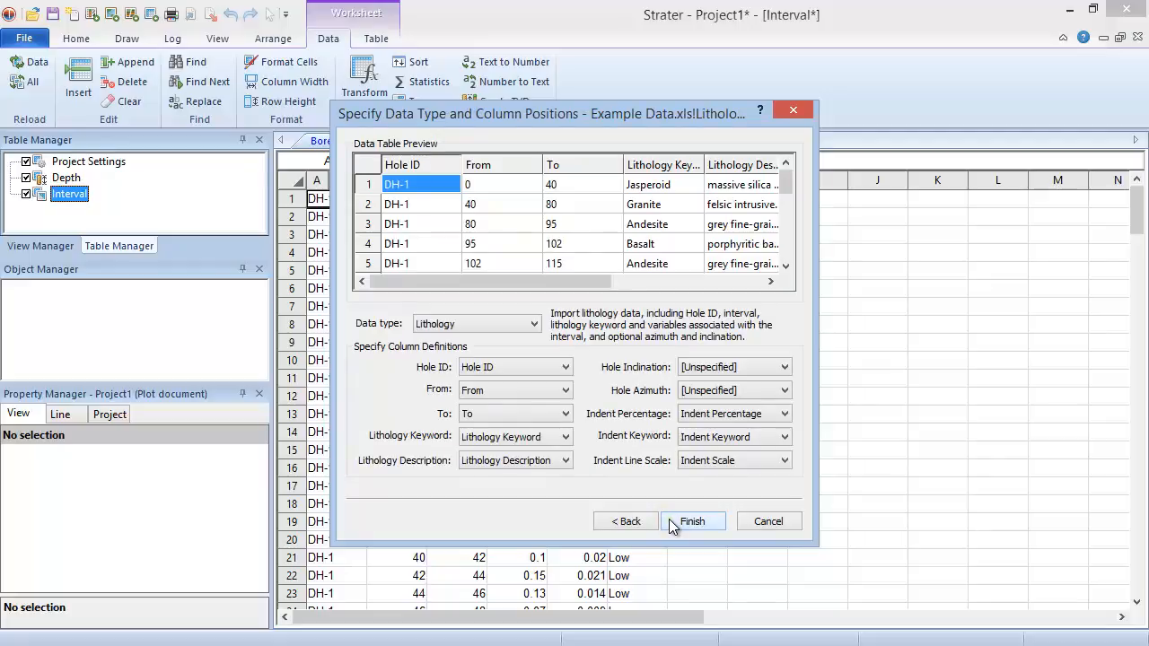
left_click(674, 523)
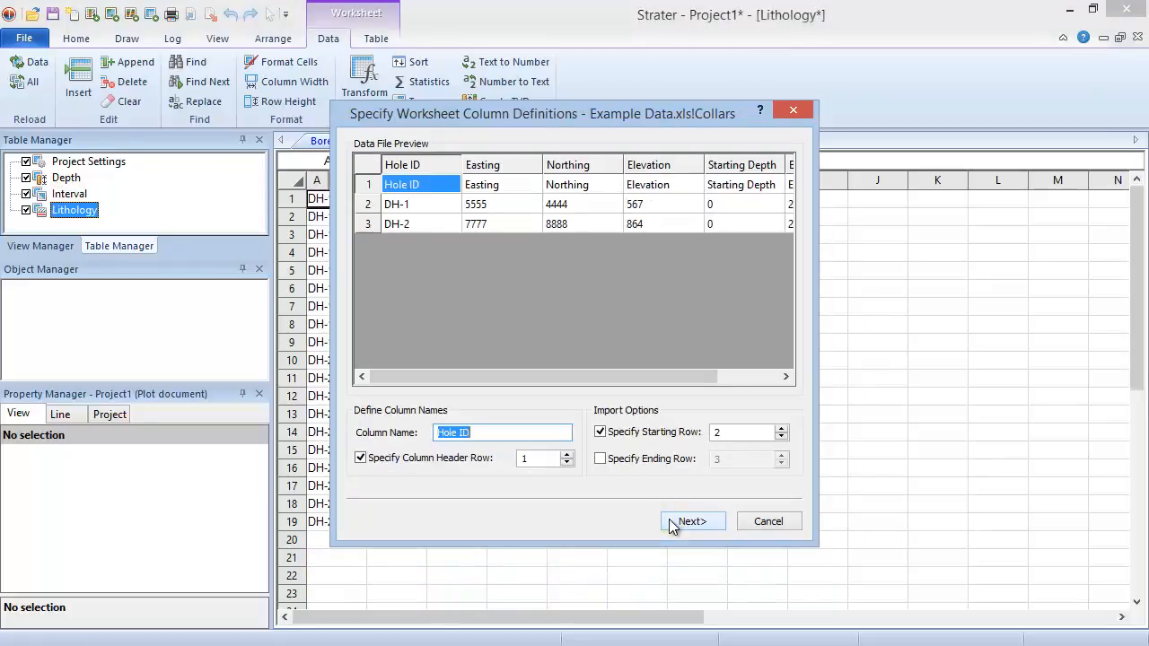
left_click(675, 522)
left_click(673, 523)
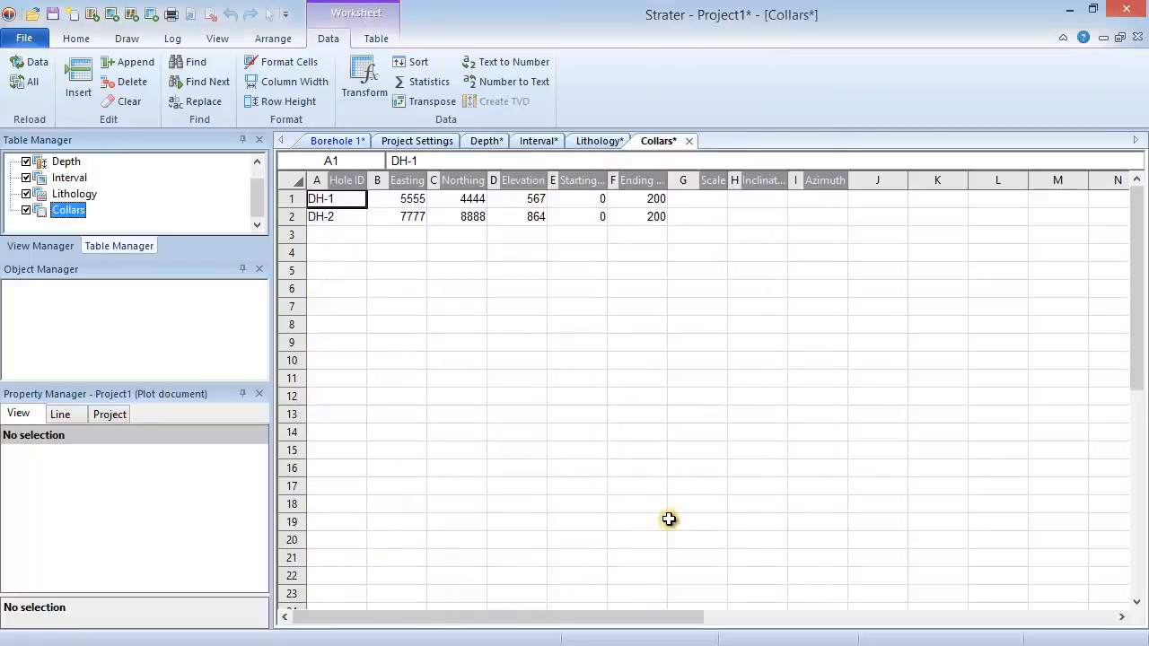